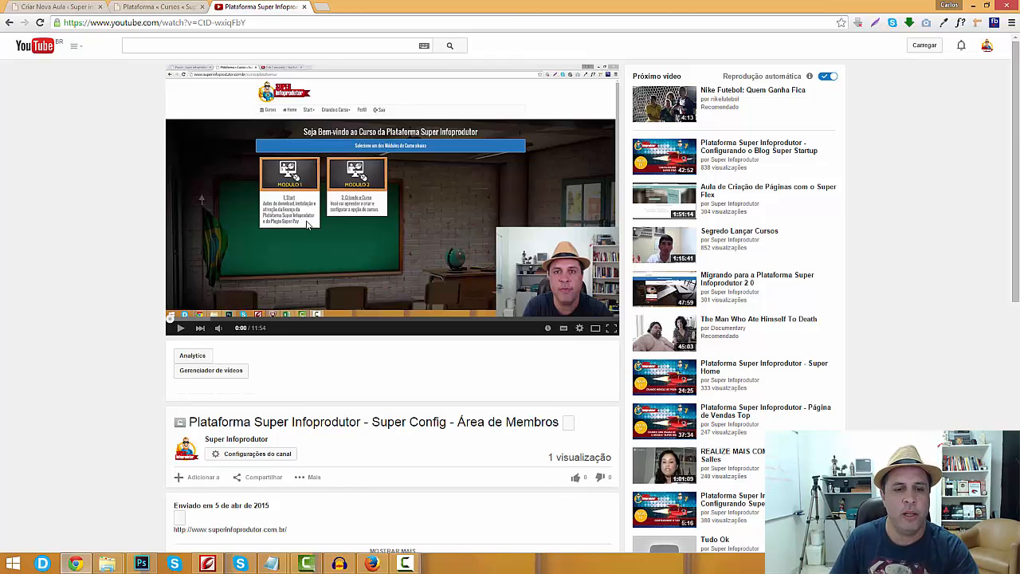
Bring up the embed code for the YouTube video "Plataforma Super Infoprodutor - Super Config - Área de Membros"
click(263, 477)
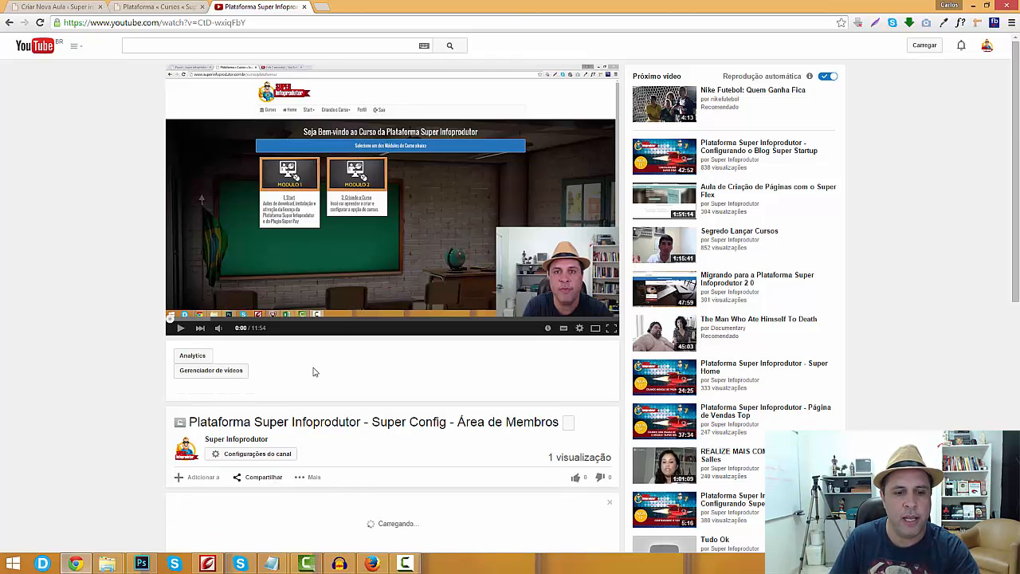
scroll(317, 378, down, 2)
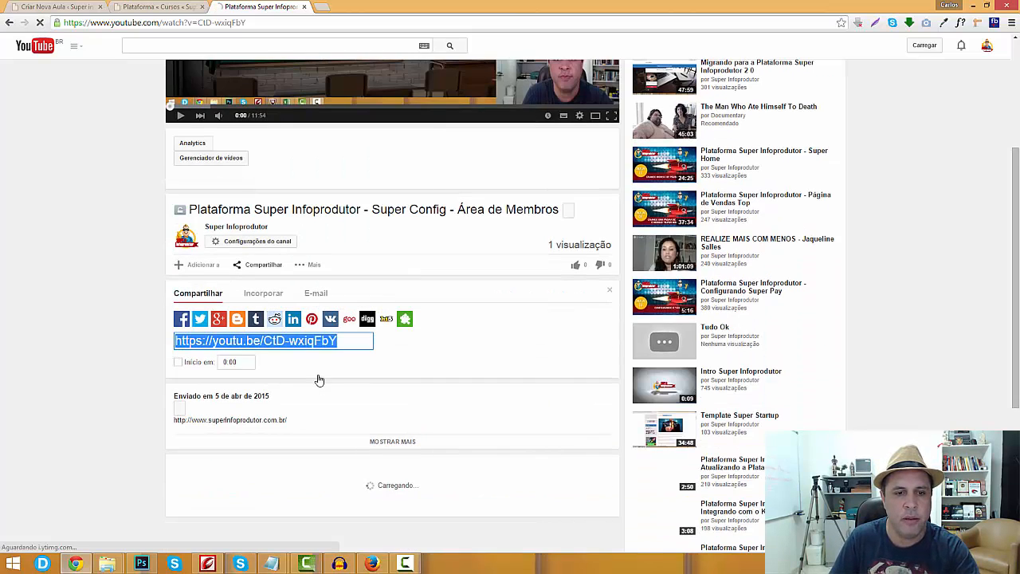
click(263, 294)
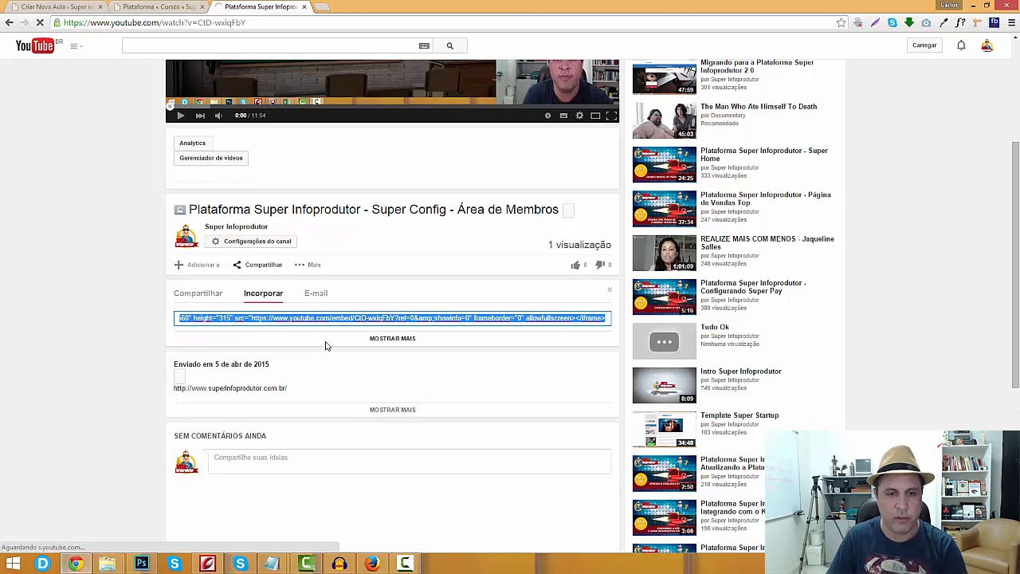
scroll(321, 146, up, 3)
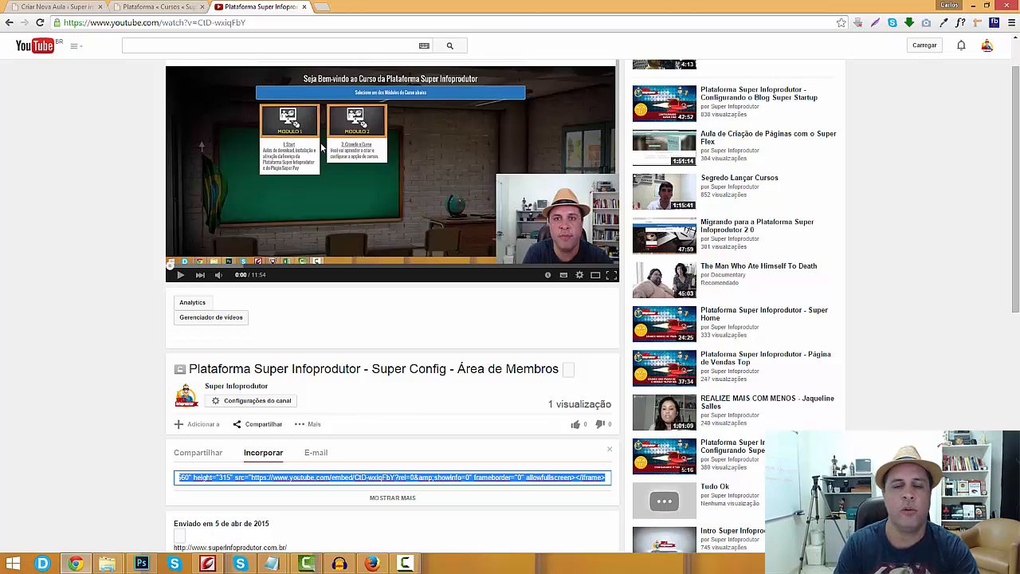
scroll(265, 178, up, 1)
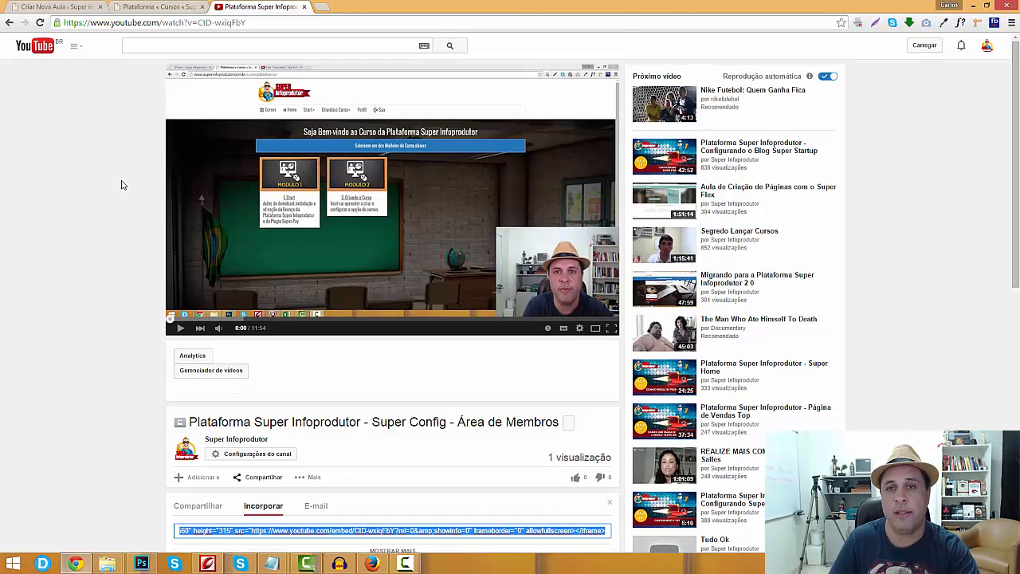
Switch to the WordPress new lesson page and title the lesson "Super Config - Área de Membros"
click(170, 8)
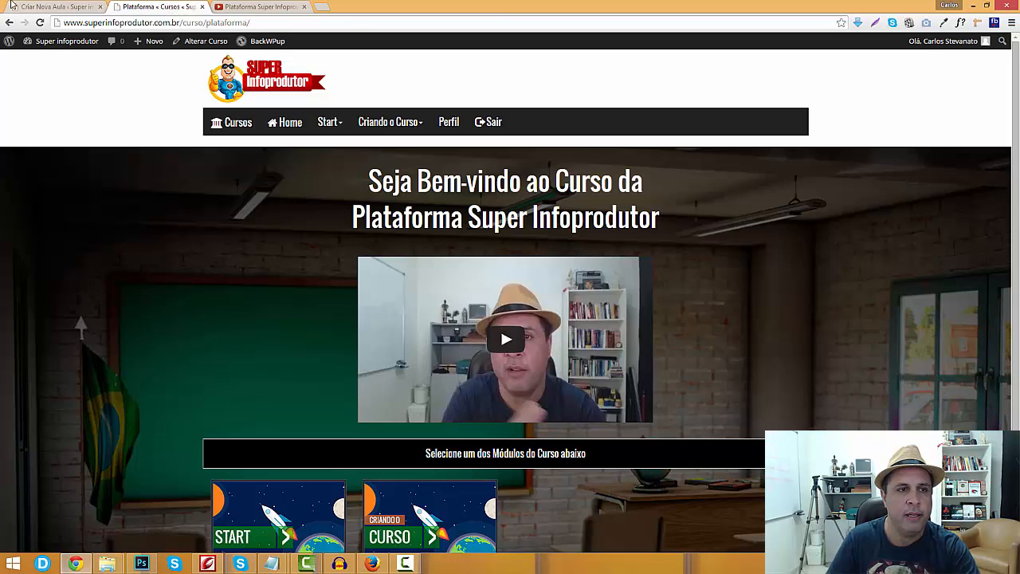
click(38, 6)
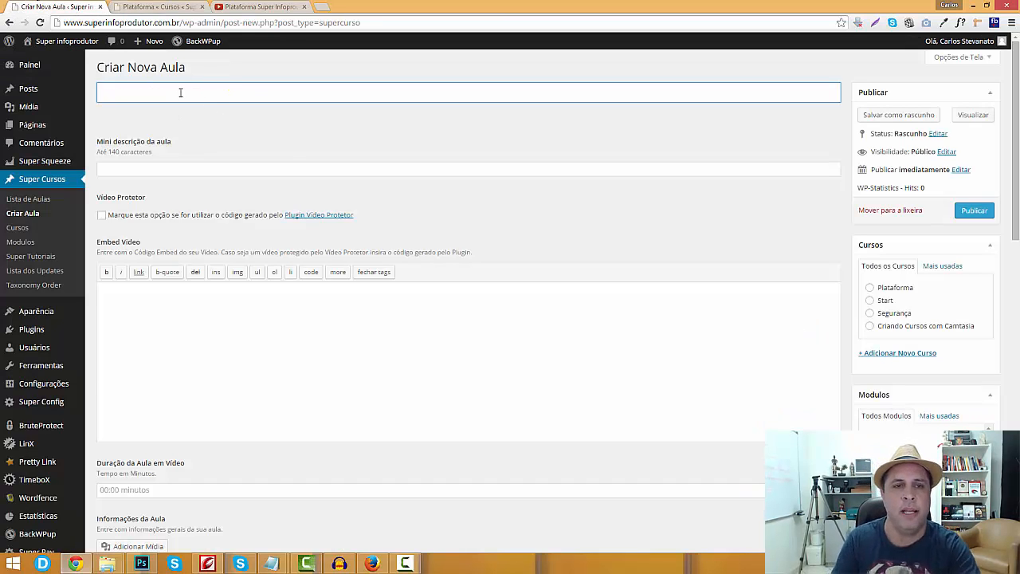
click(261, 8)
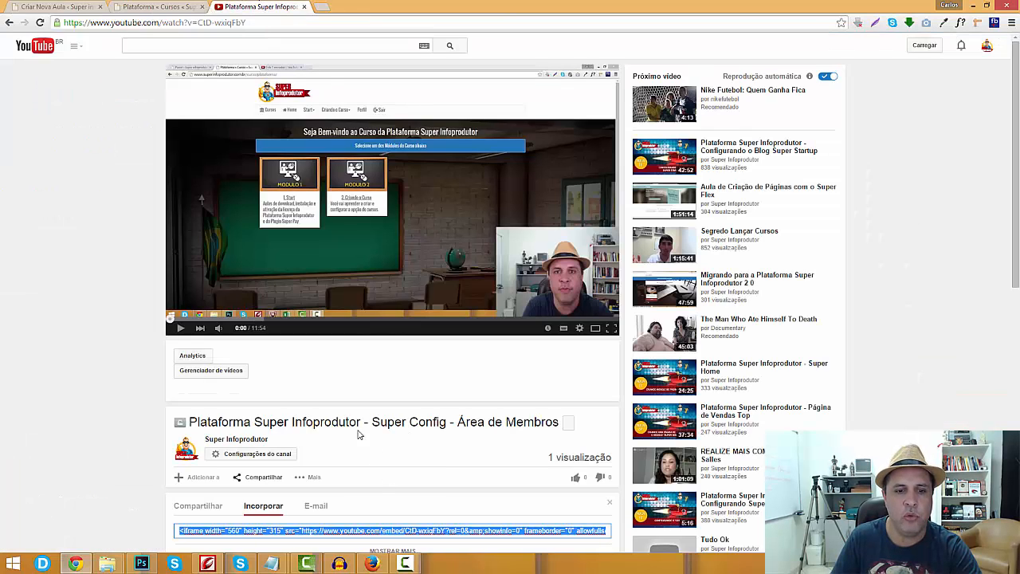
click(139, 8)
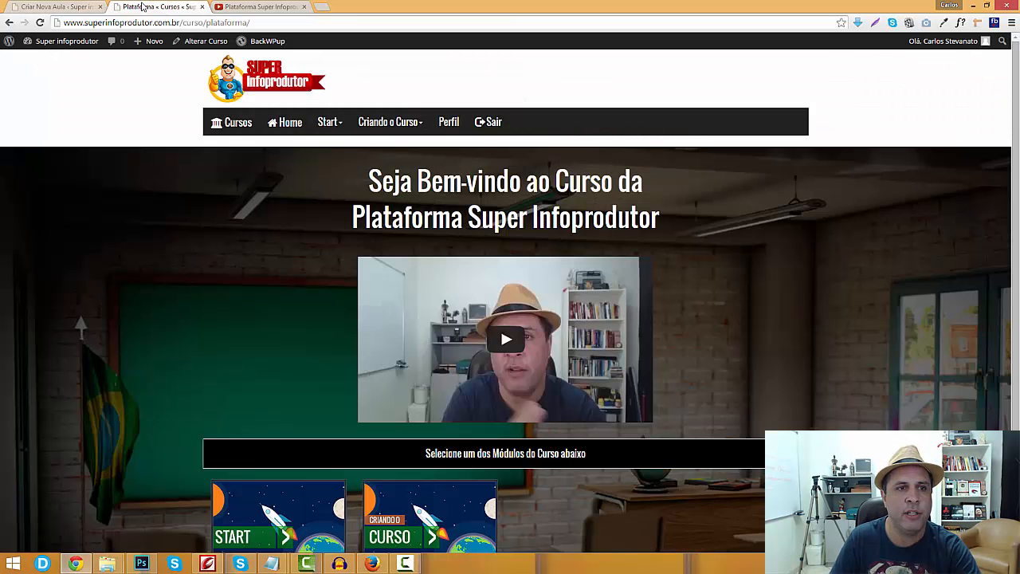
click(78, 7)
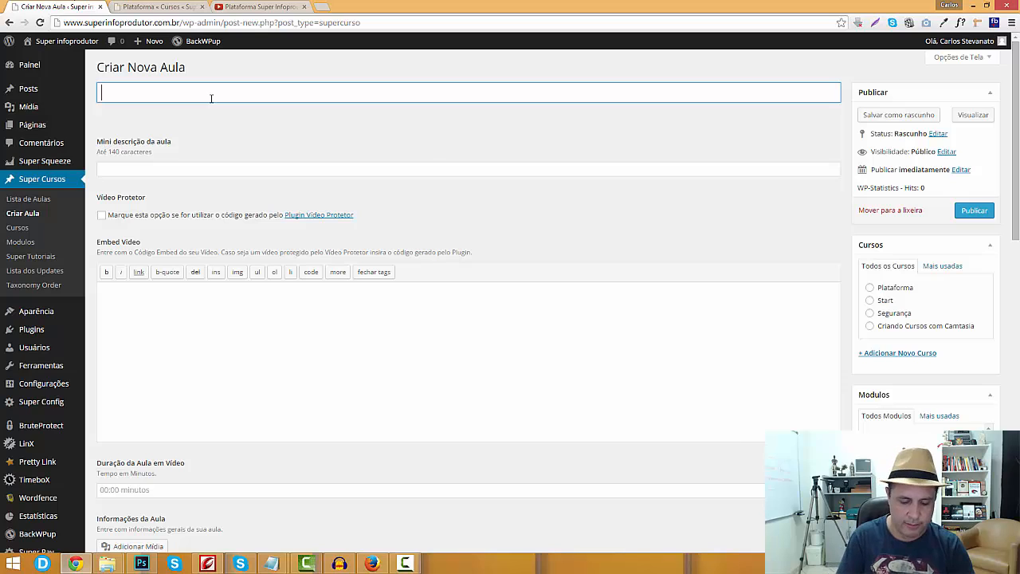
text(Super )
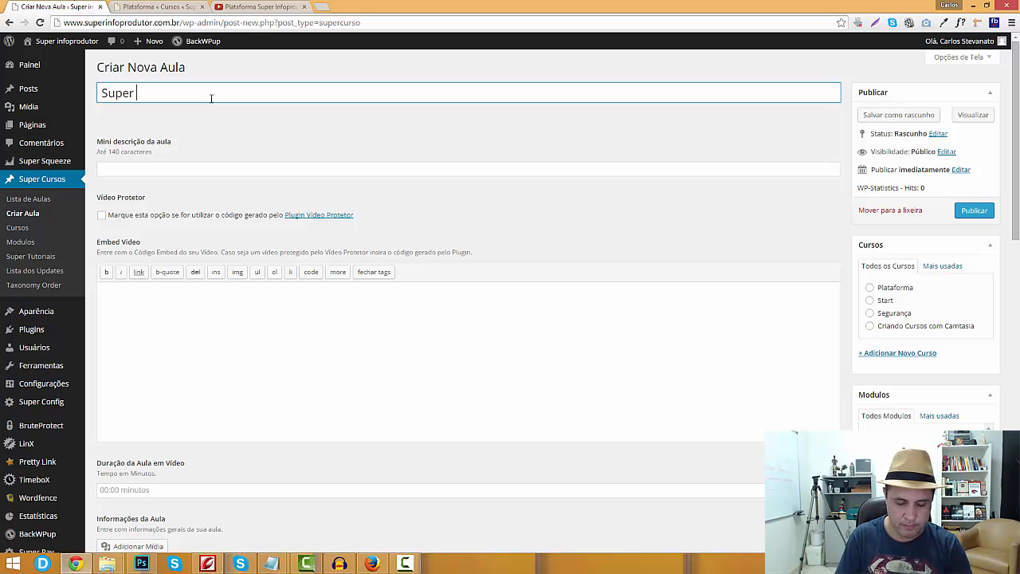
text(Config)
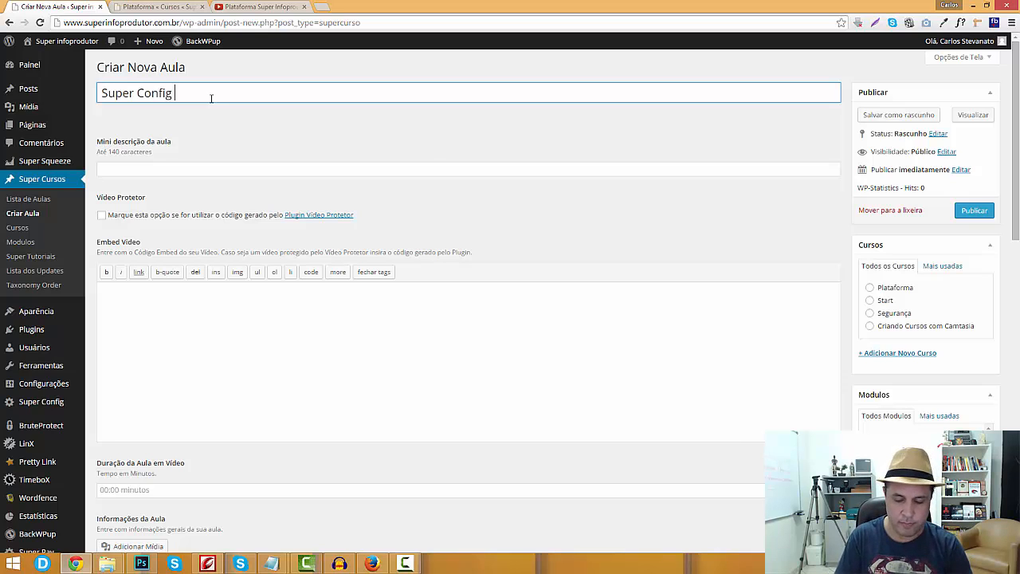
text( - Área de Mem)
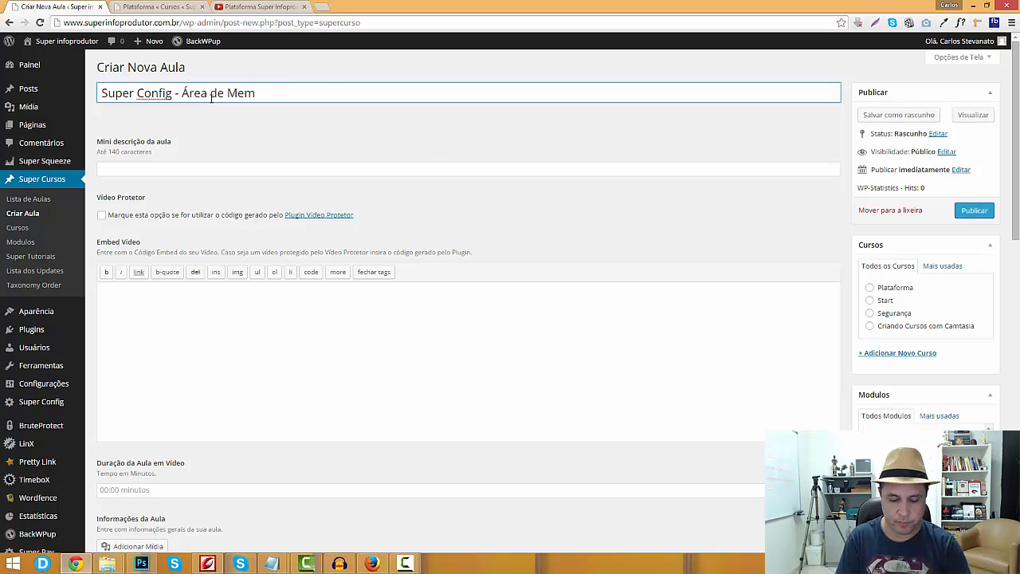
text(bros)
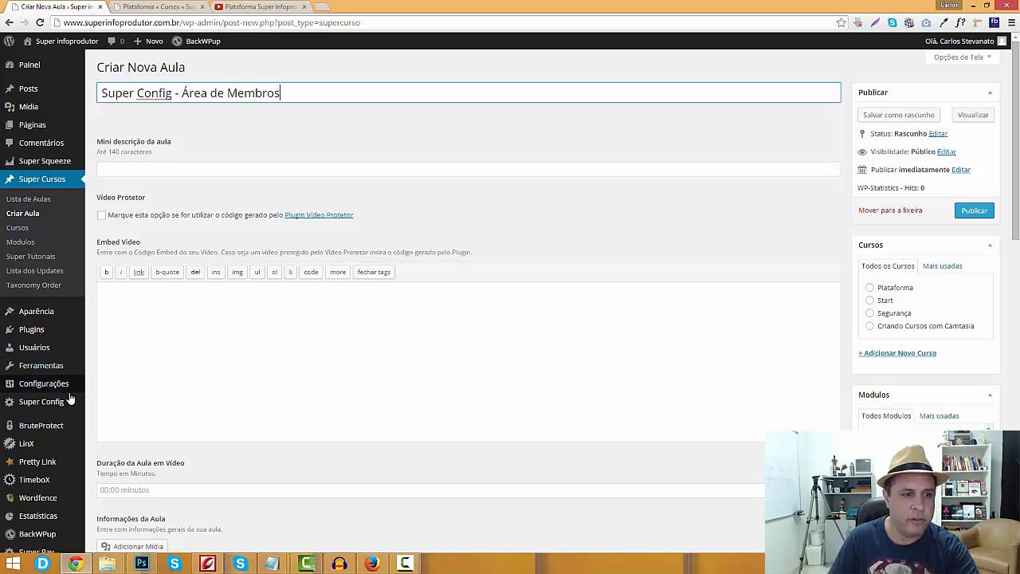
mouse_move(53, 405)
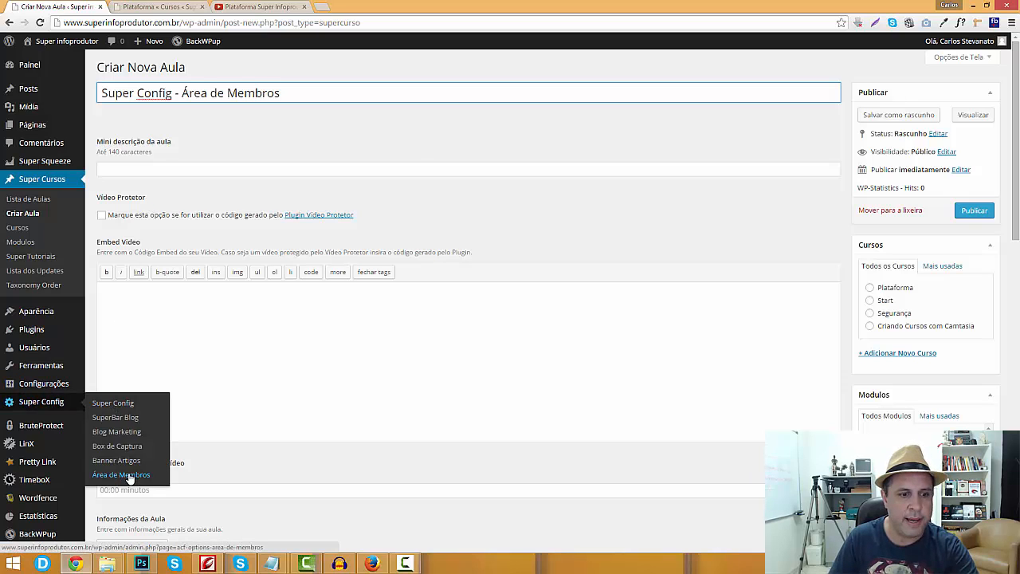
click(130, 169)
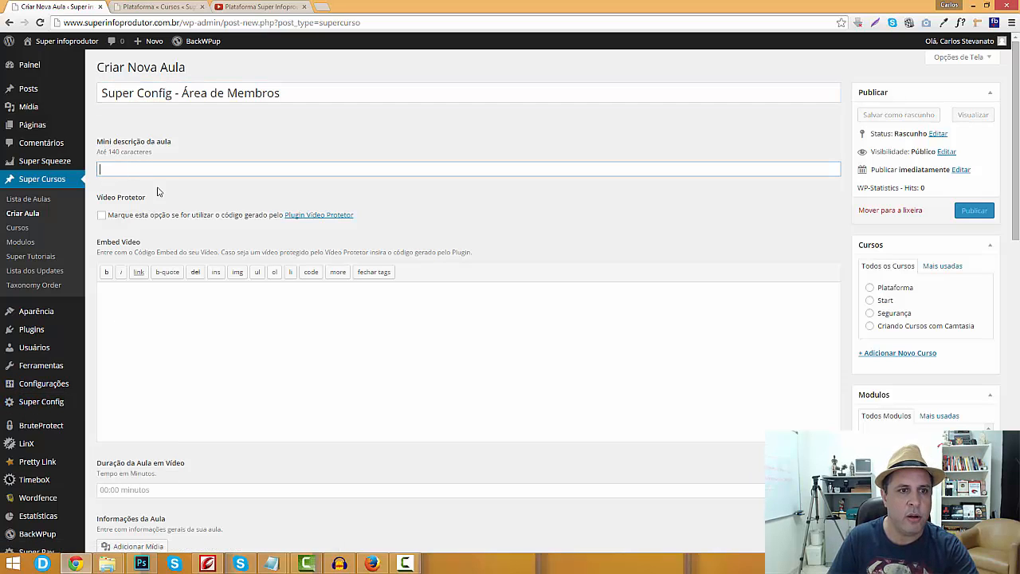
click(145, 336)
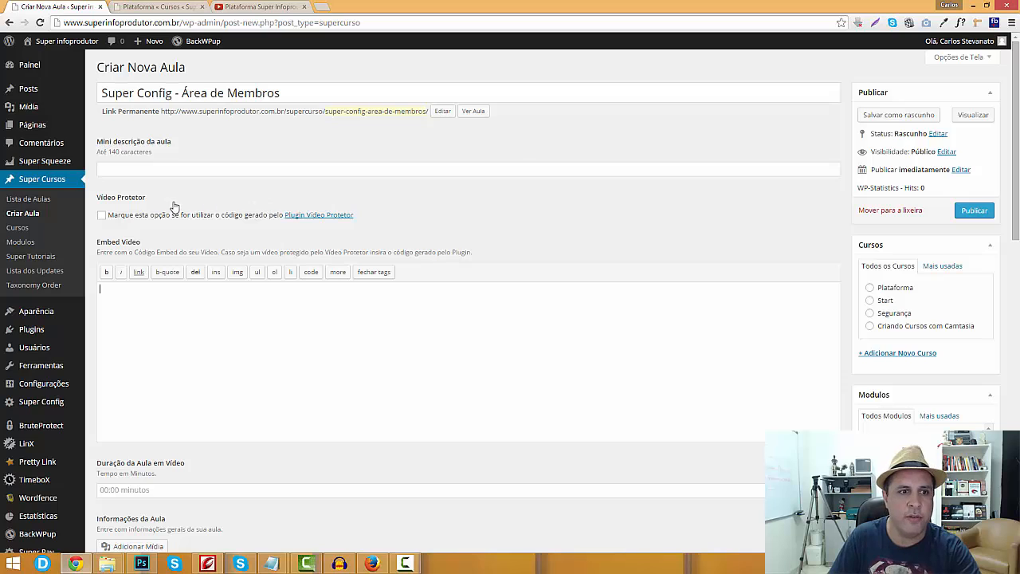
drag(147, 198, 99, 200)
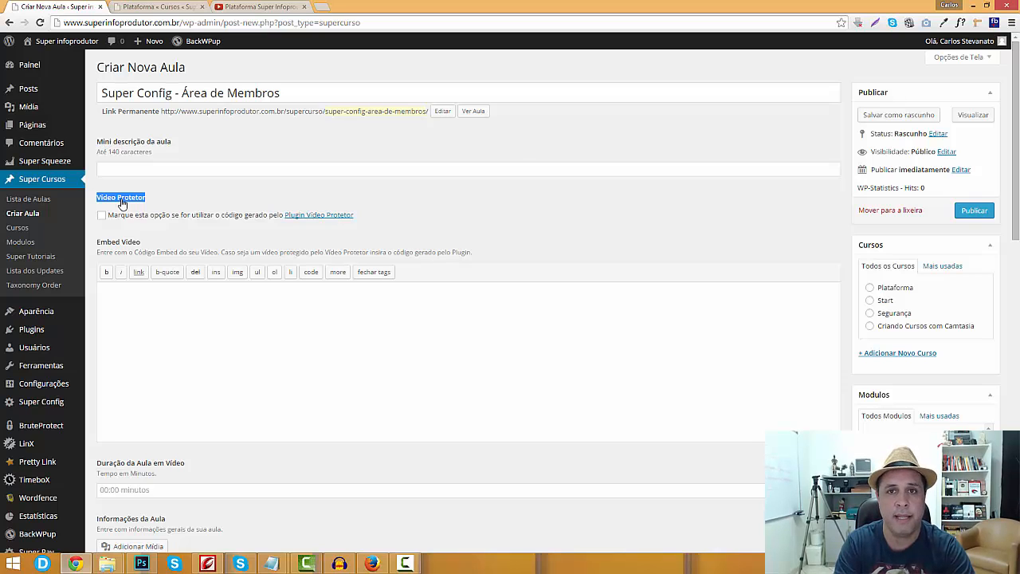
click(177, 217)
click(177, 217)
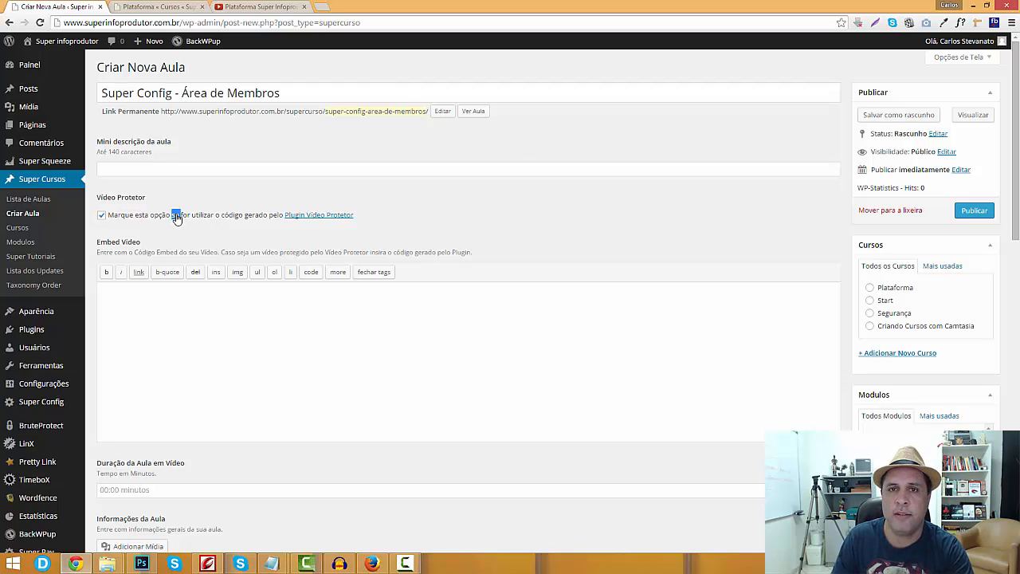
click(177, 217)
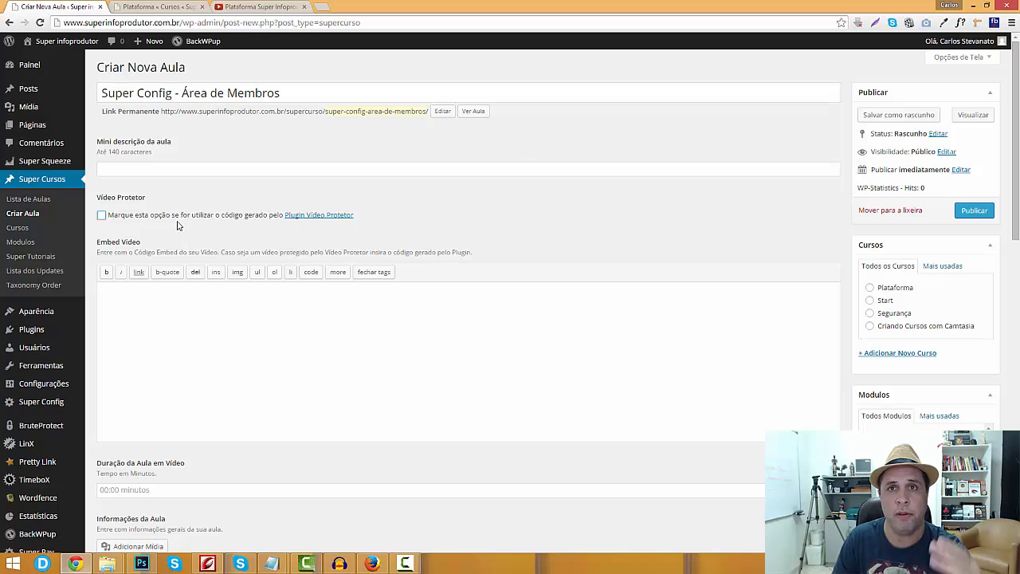
Copy the iframe embed code from the YouTube video and paste it into the lesson's Embed Video field
click(139, 325)
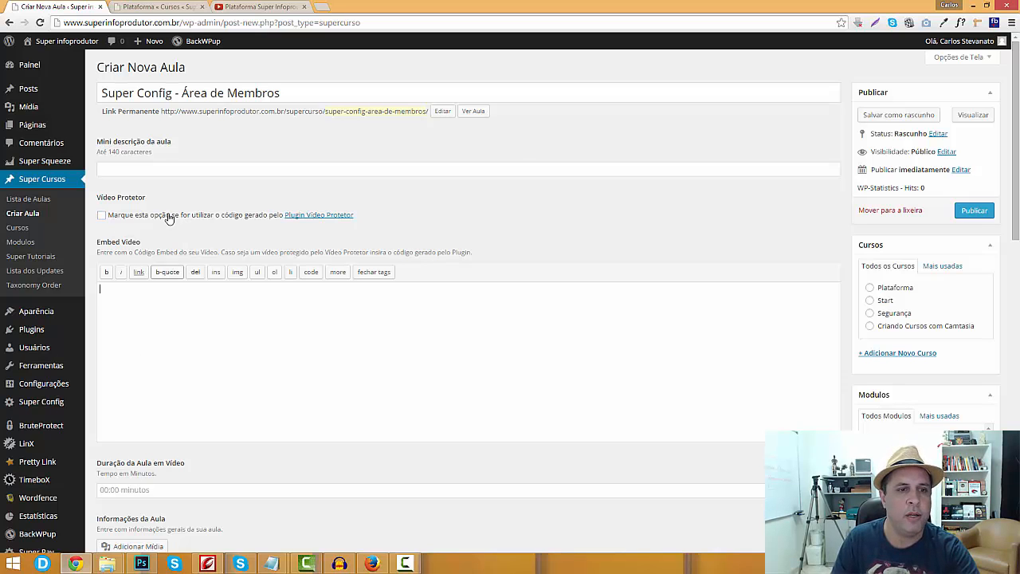
click(262, 6)
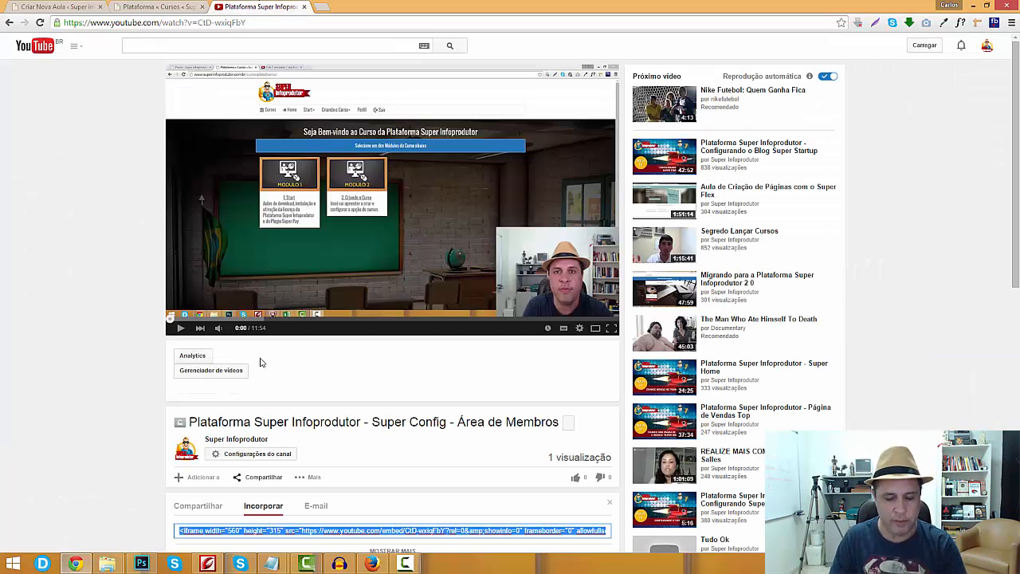
click(57, 6)
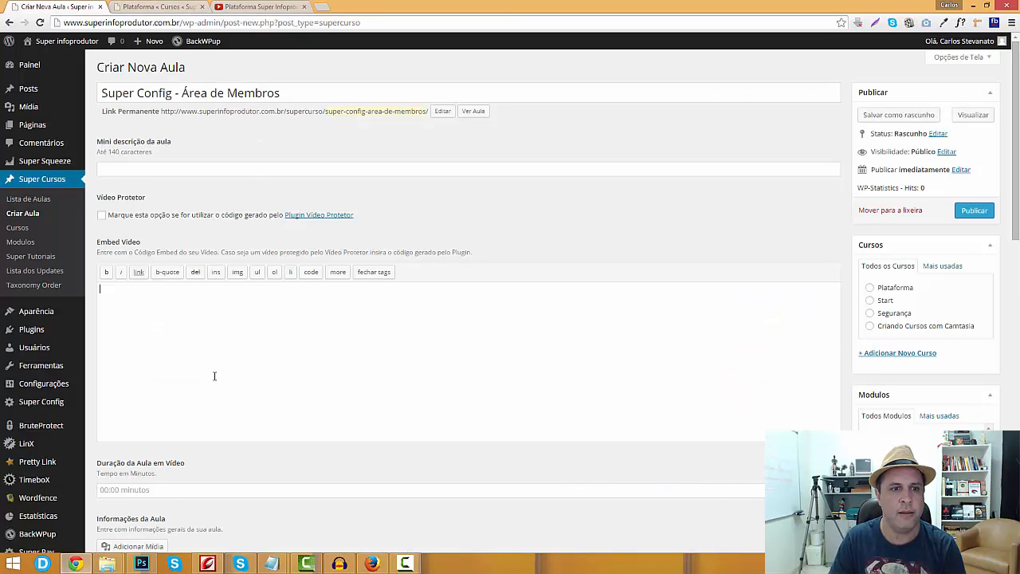
text(<iframe width="560" height="315" src="https://www.youtube.com/embed/CtD-wxiqFbY?rel=0&amp;showinfo=0" frameborder="0" allowfullscreen></iframe>)
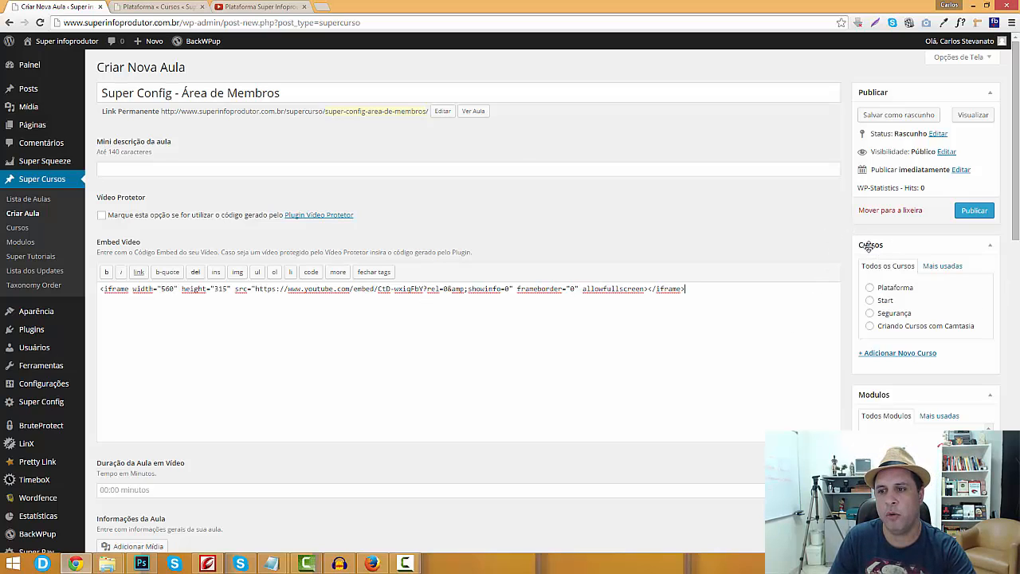
Assign the lesson to the Plataforma course and the Super Config module
click(870, 288)
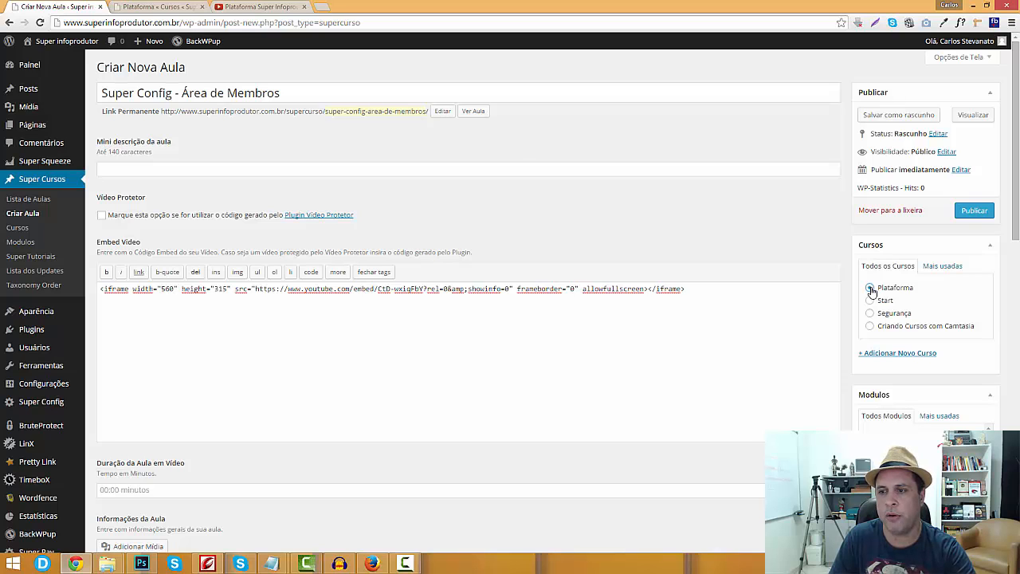
scroll(872, 292, down, 3)
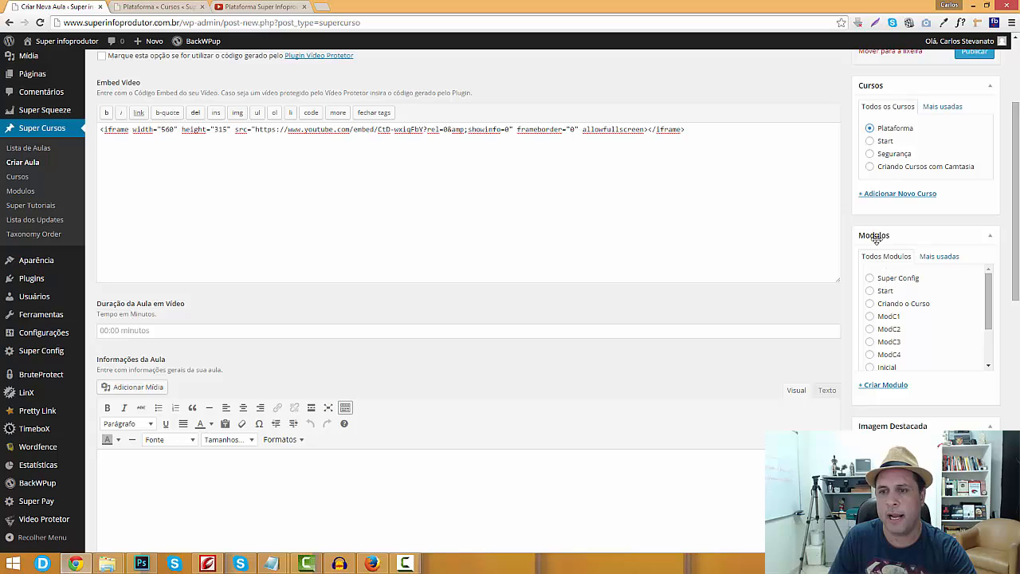
click(871, 279)
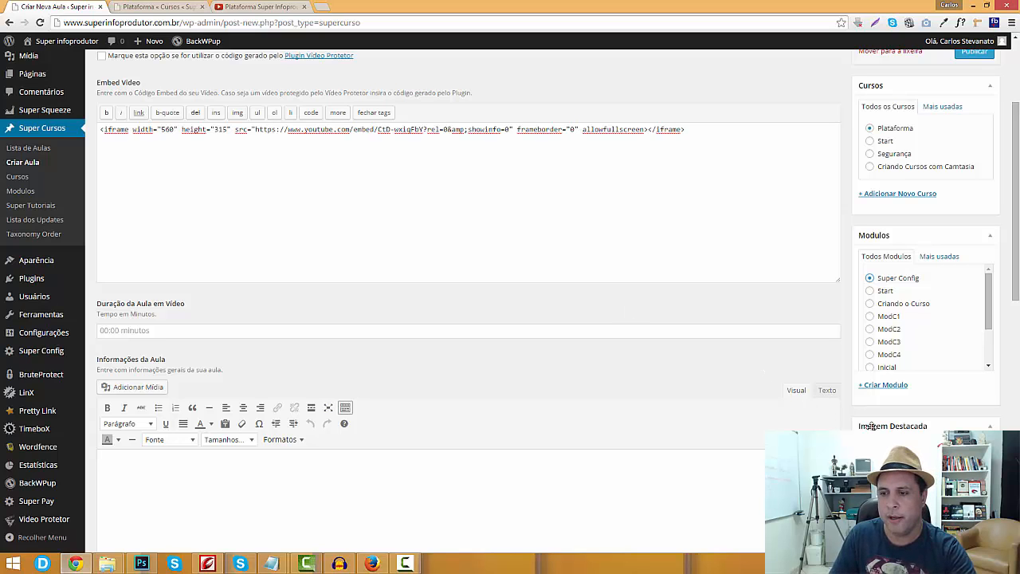
Upload thumb_super_config_aula.jpg from the video's project folder and set it as the lesson's featured image
click(904, 451)
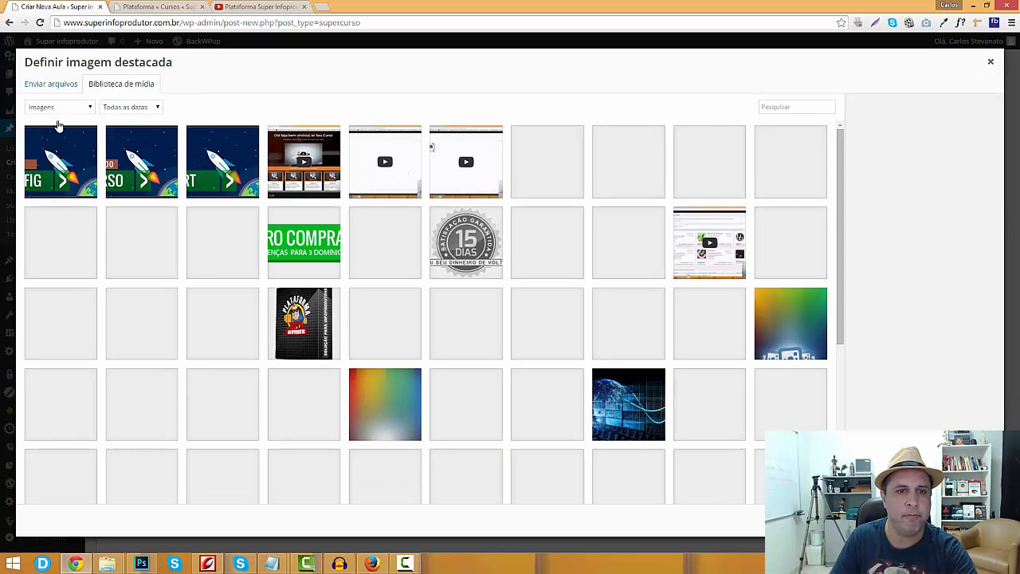
click(60, 86)
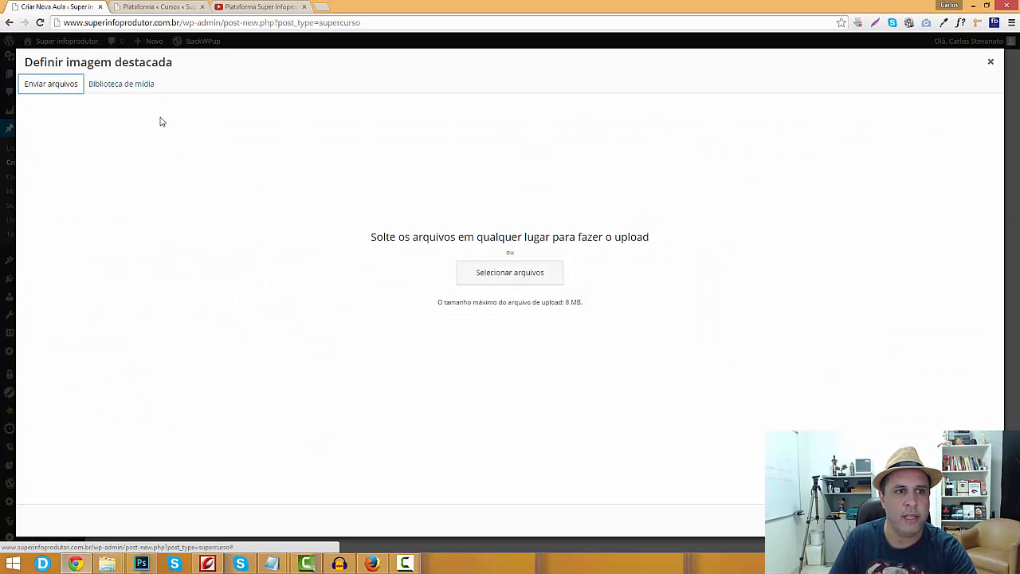
click(519, 276)
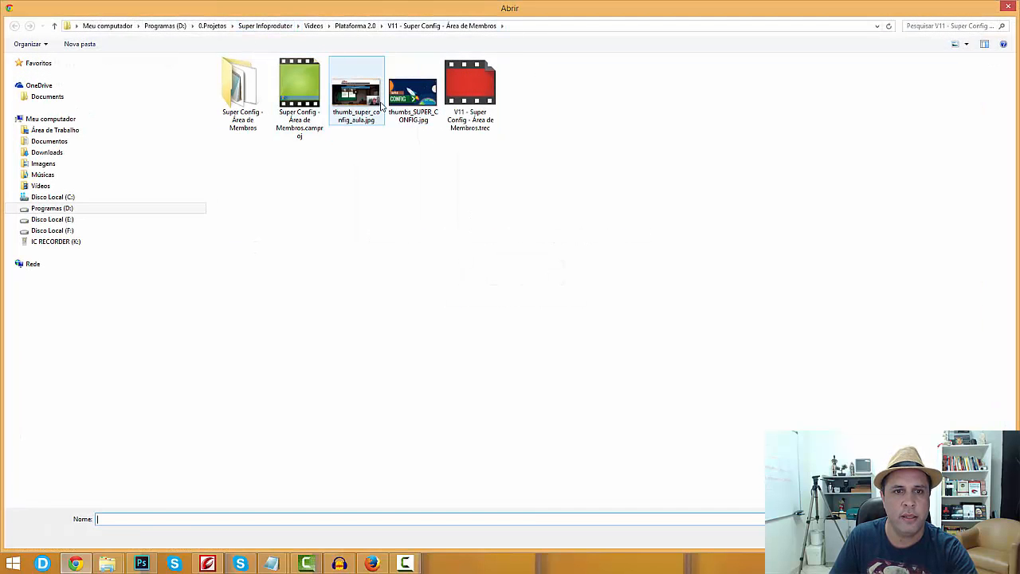
double_click(350, 94)
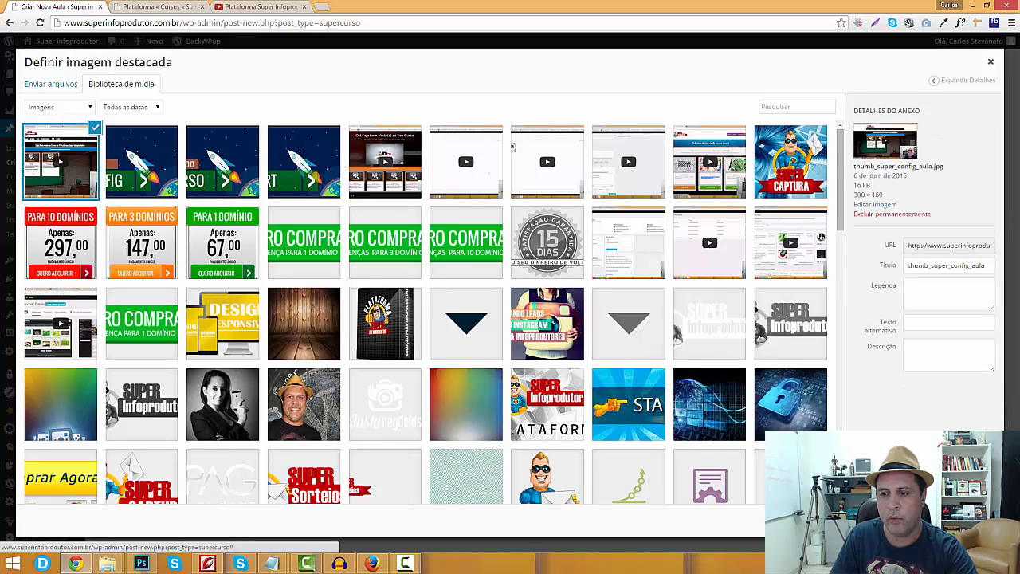
click(944, 520)
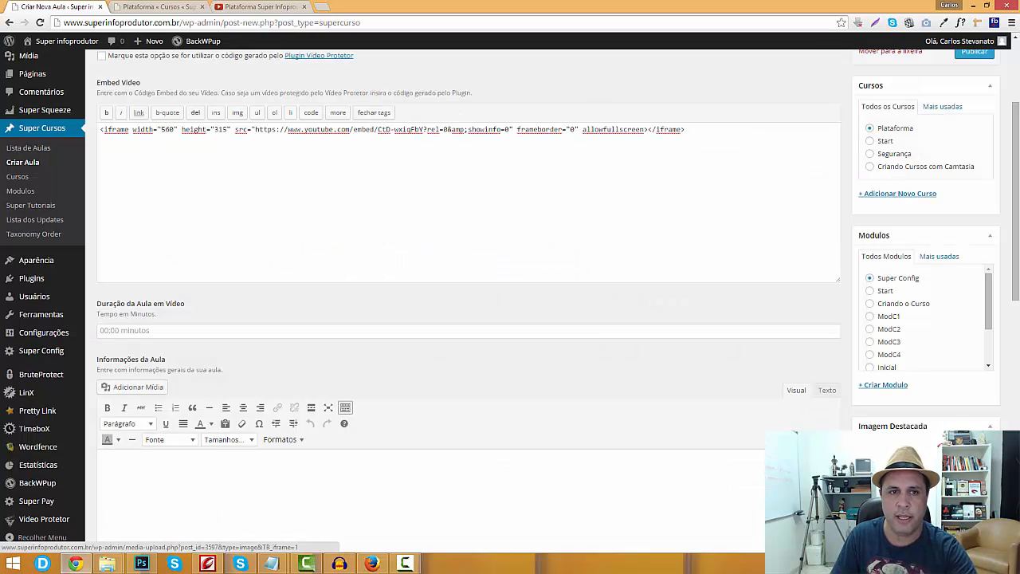
Check the video's length on YouTube and set the lesson's video duration to "11:54 minutos"
click(150, 327)
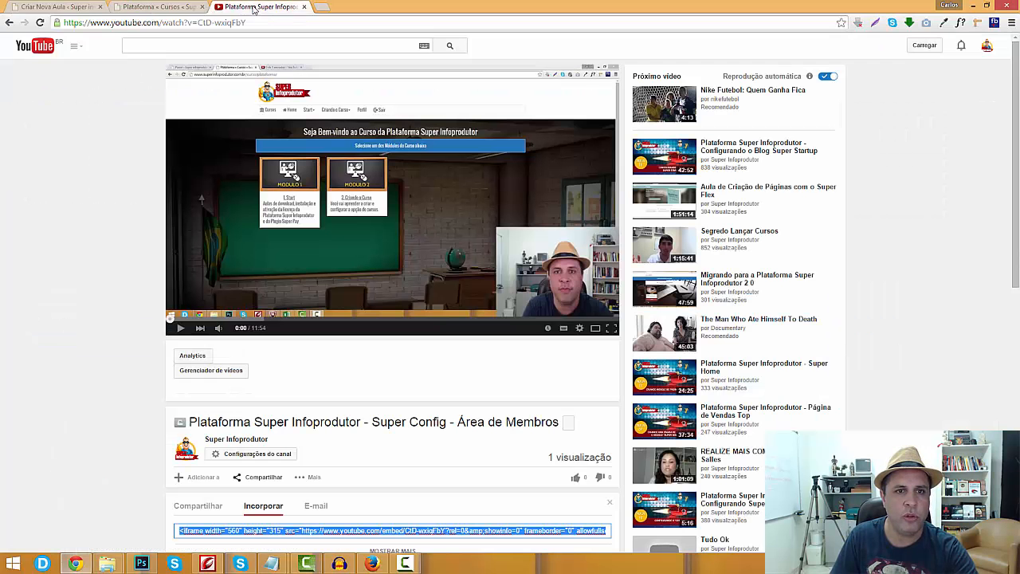
click(255, 8)
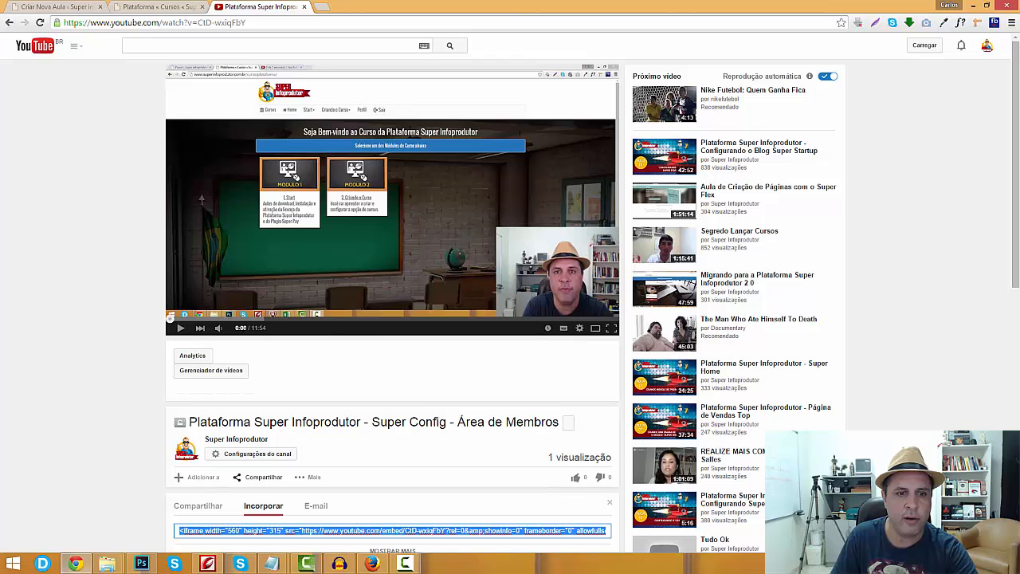
click(76, 6)
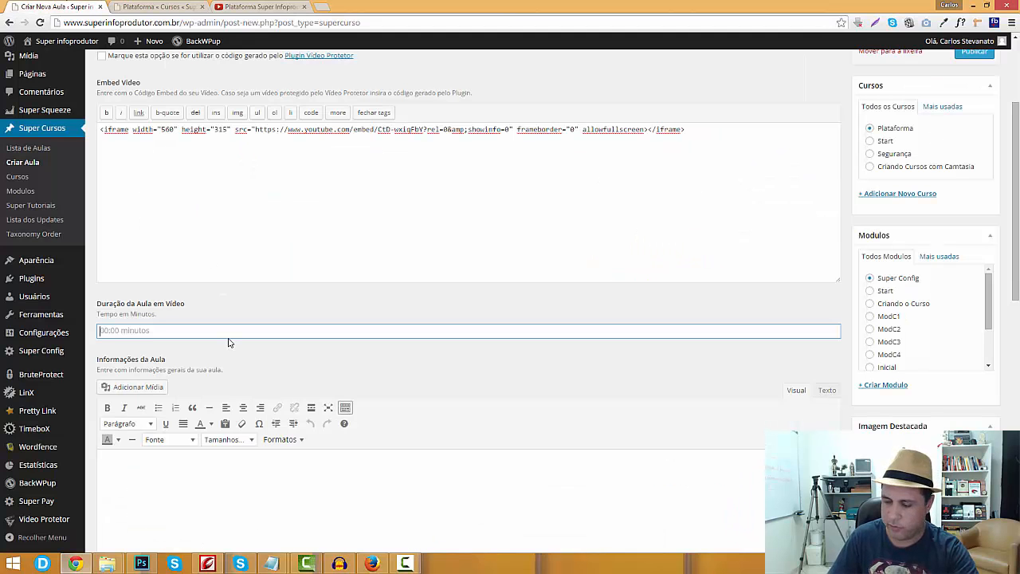
text(11:54 minutos)
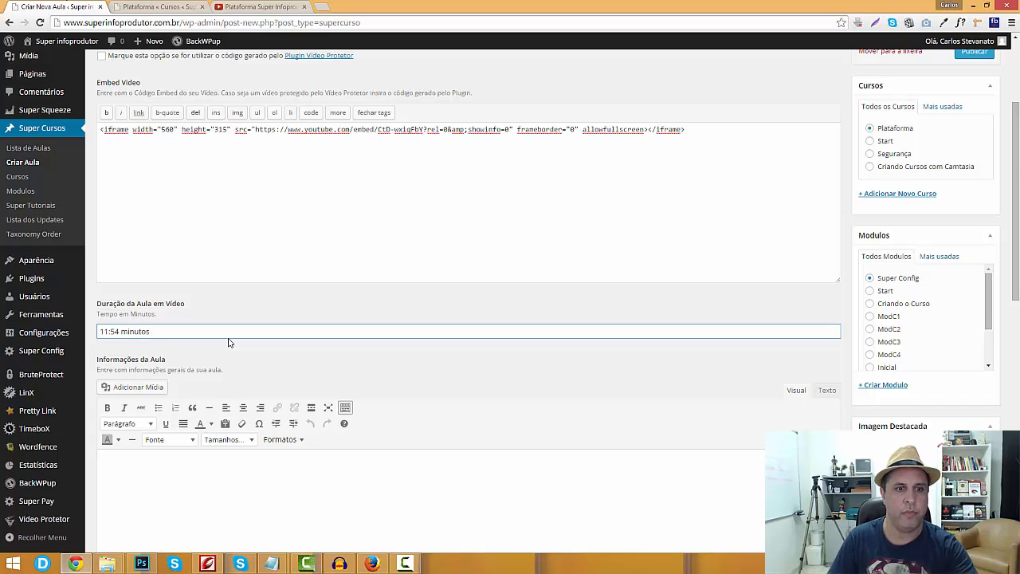
Write the lesson information: "Esta aula vai lhe ensinar a configurar o item Área de Membros que fica no menu Super Config."
click(222, 474)
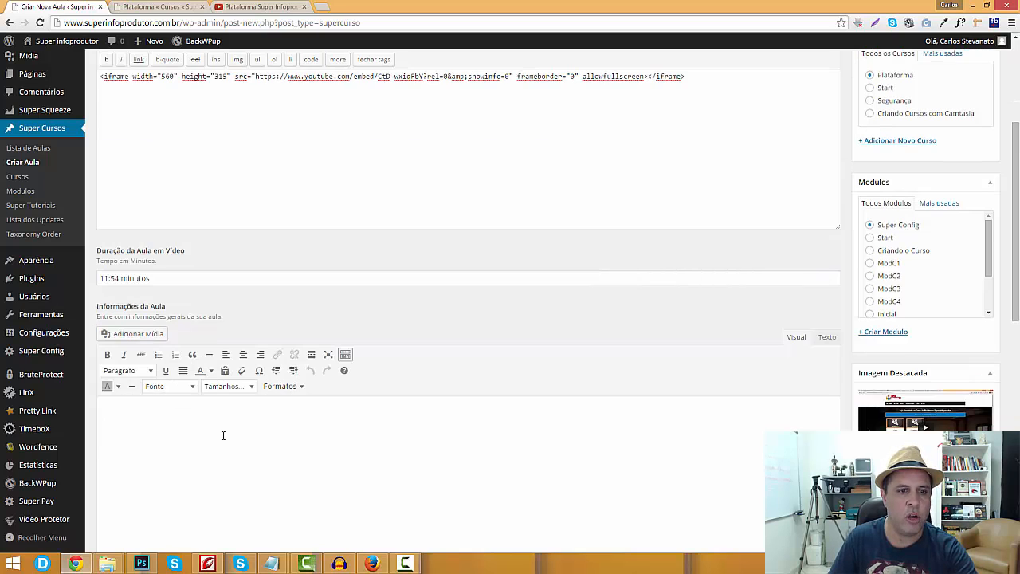
scroll(223, 435, down, 1)
scroll(169, 375, down, 1)
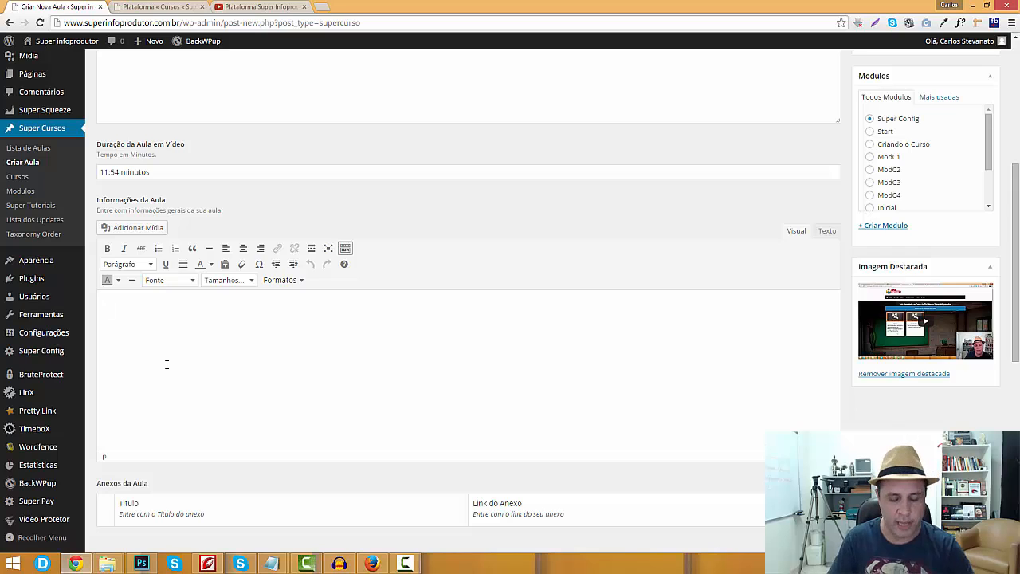
text(Esta)
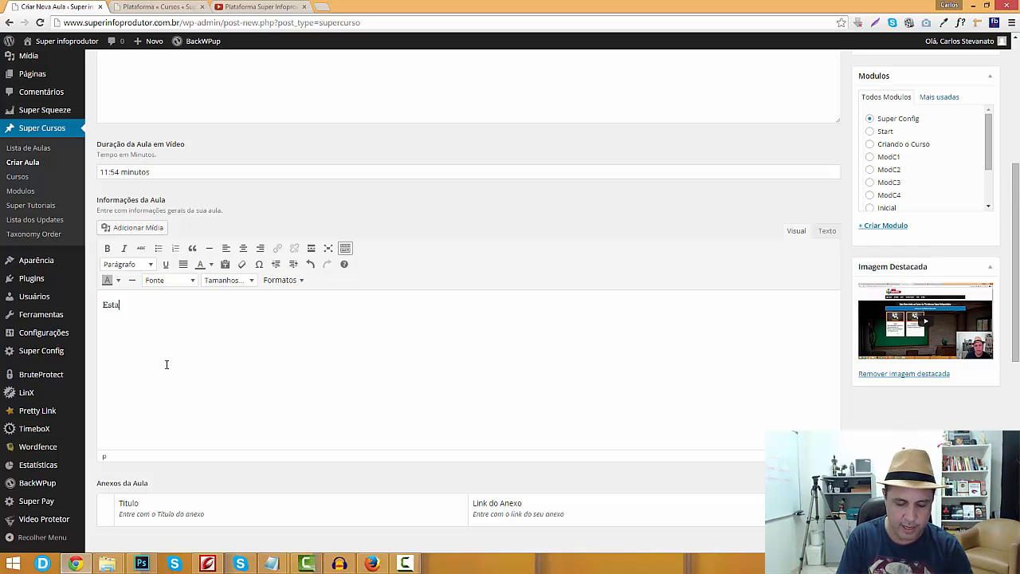
text( aula vai l)
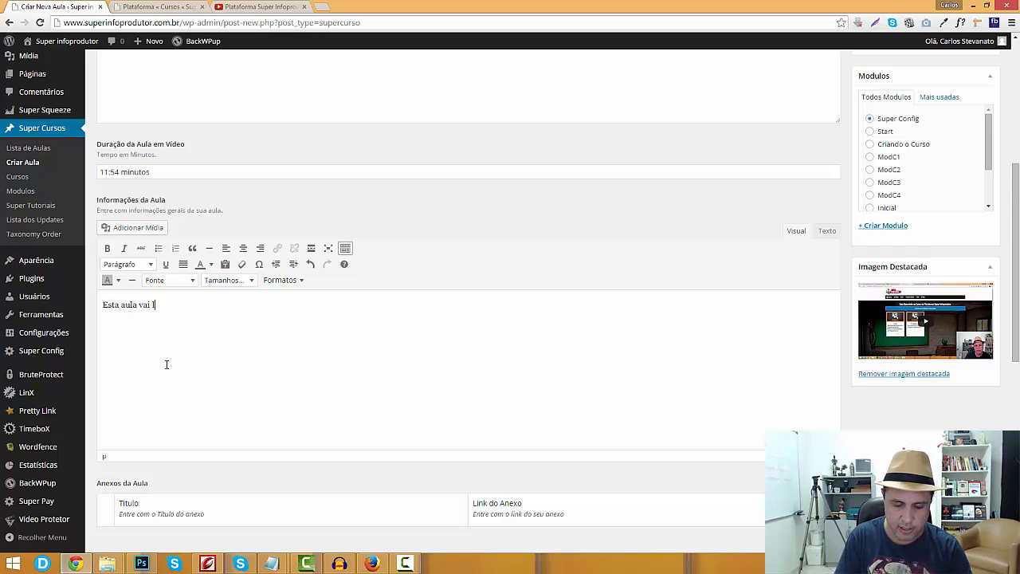
text(he ensin)
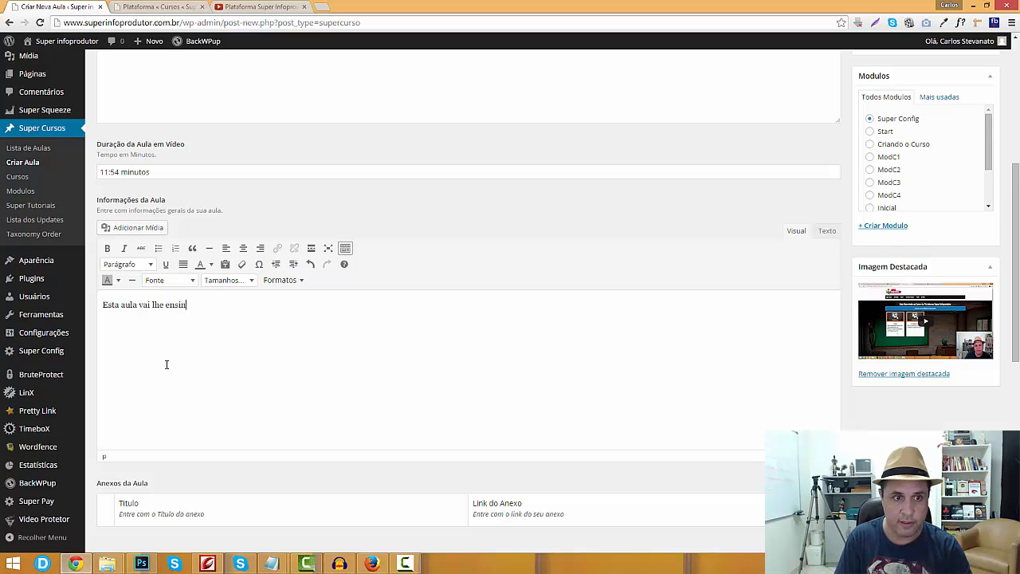
text(ar a conf)
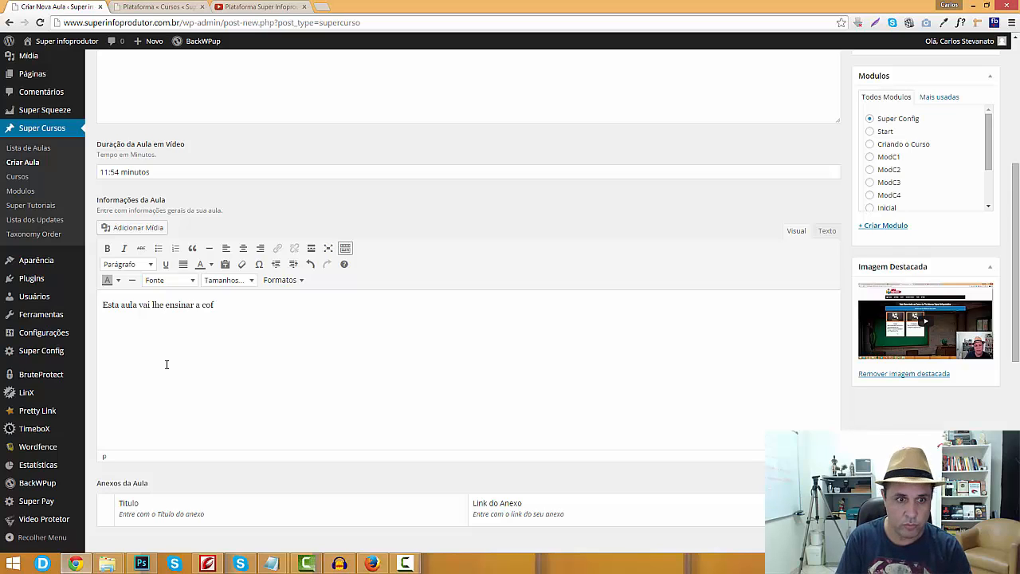
key(BackSpace)
text(nfigurar )
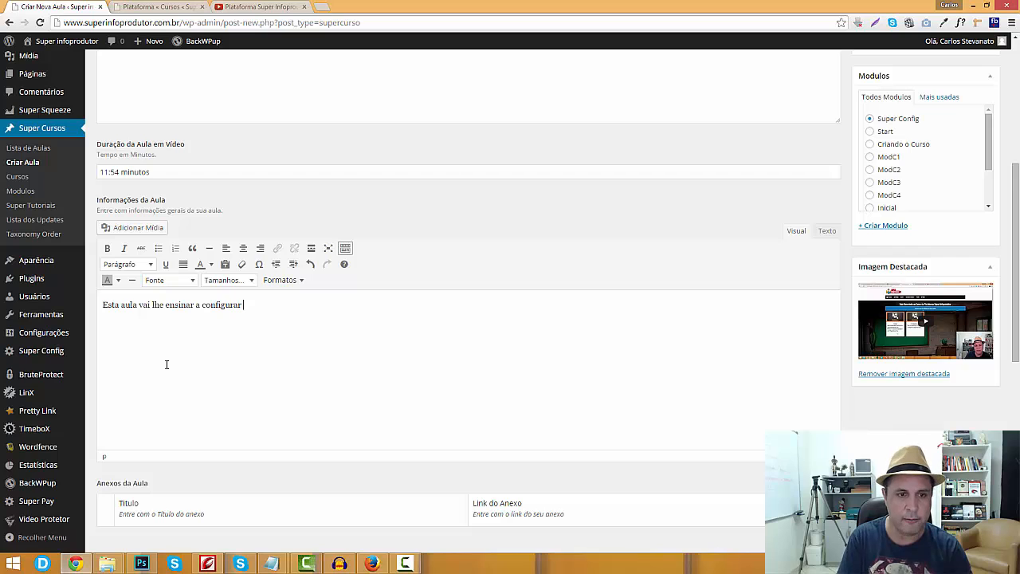
text(a)
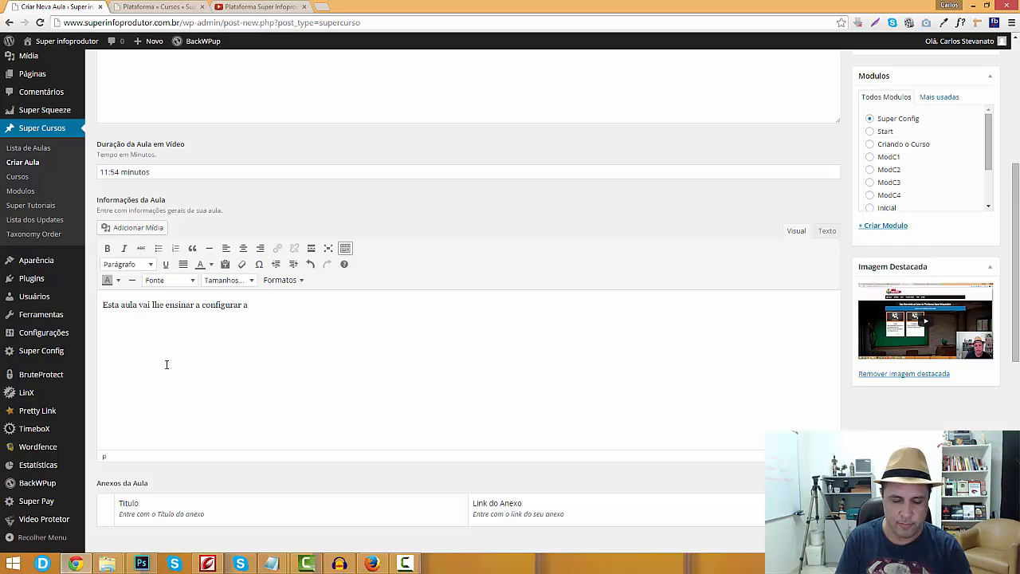
key(BackSpace)
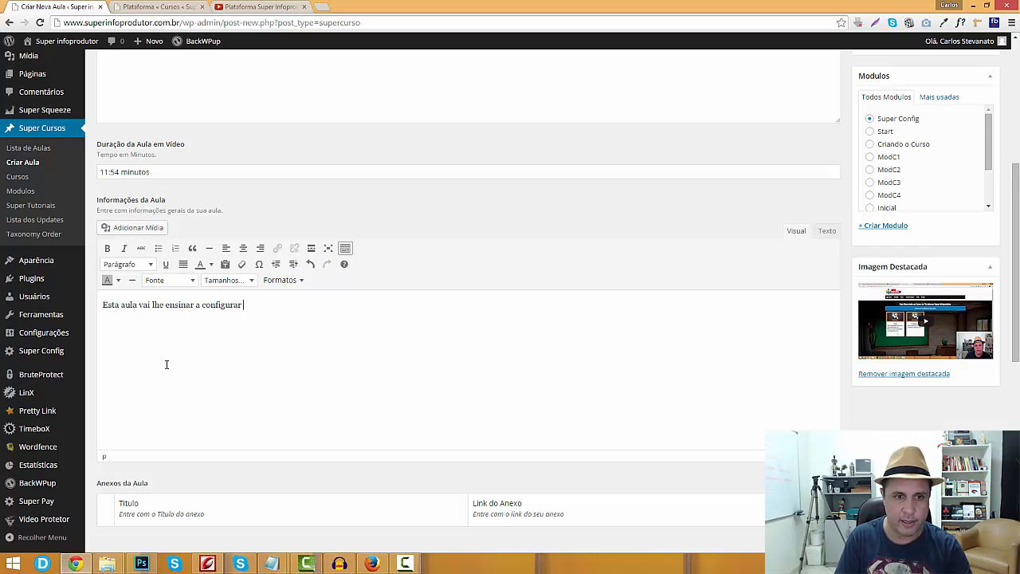
text(o item )
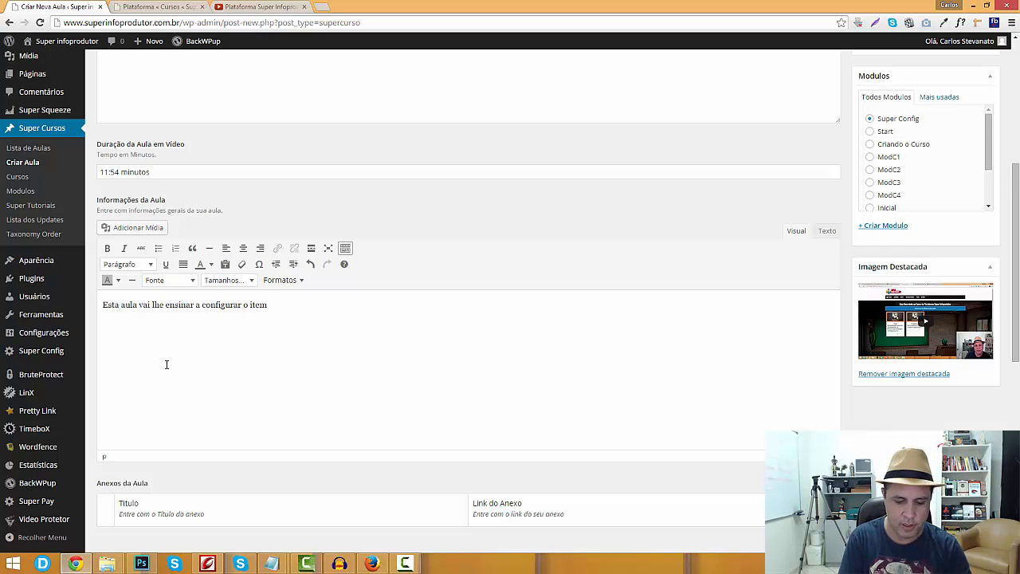
text(Área de Mem)
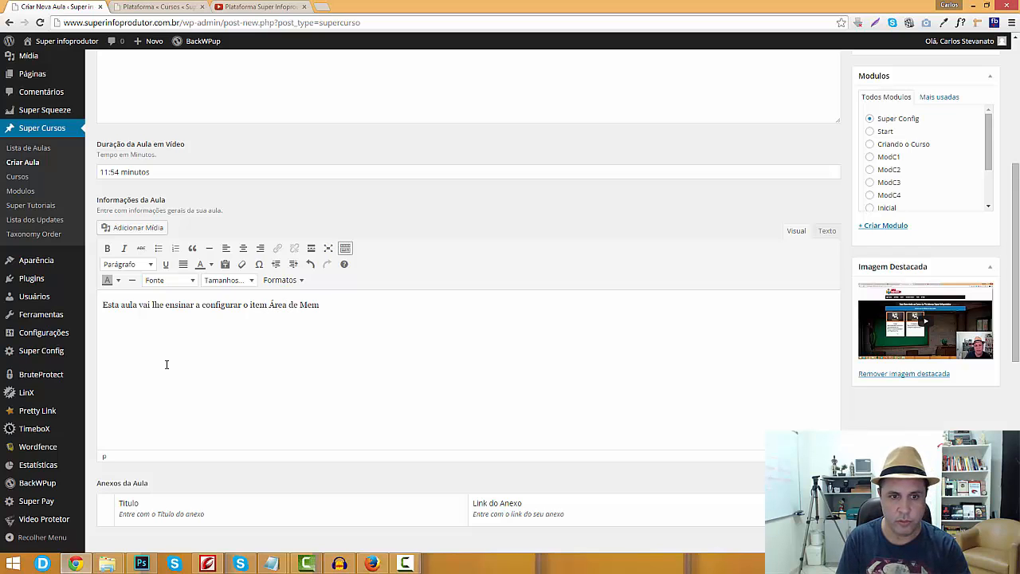
text(bros que fica )
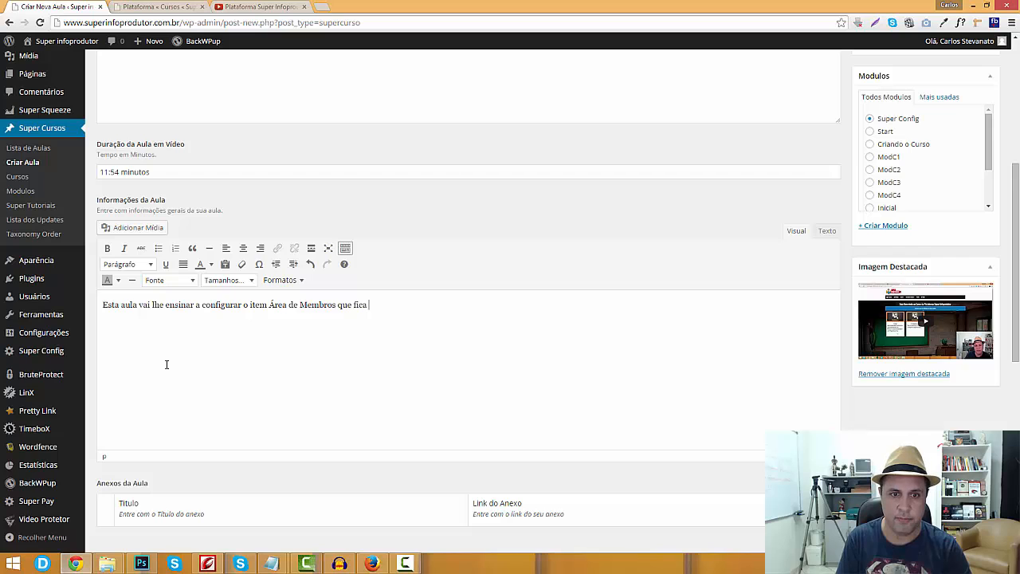
text(no menu )
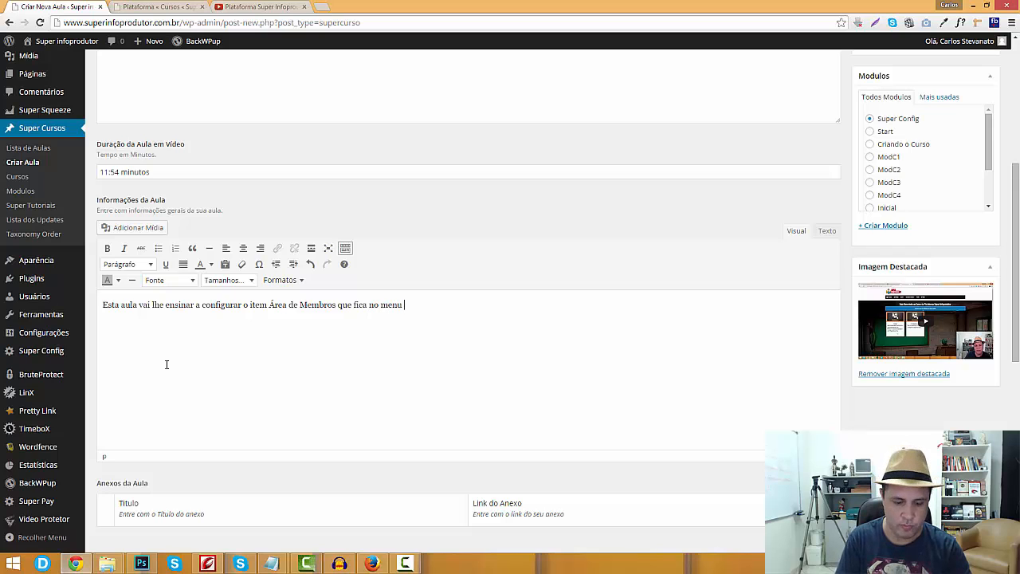
text(Super Co)
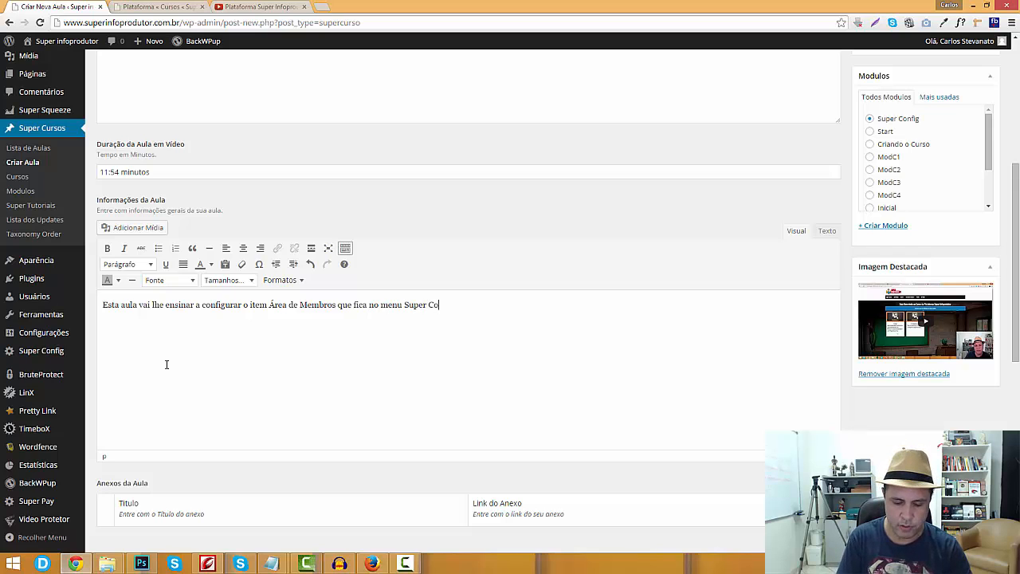
text(o)
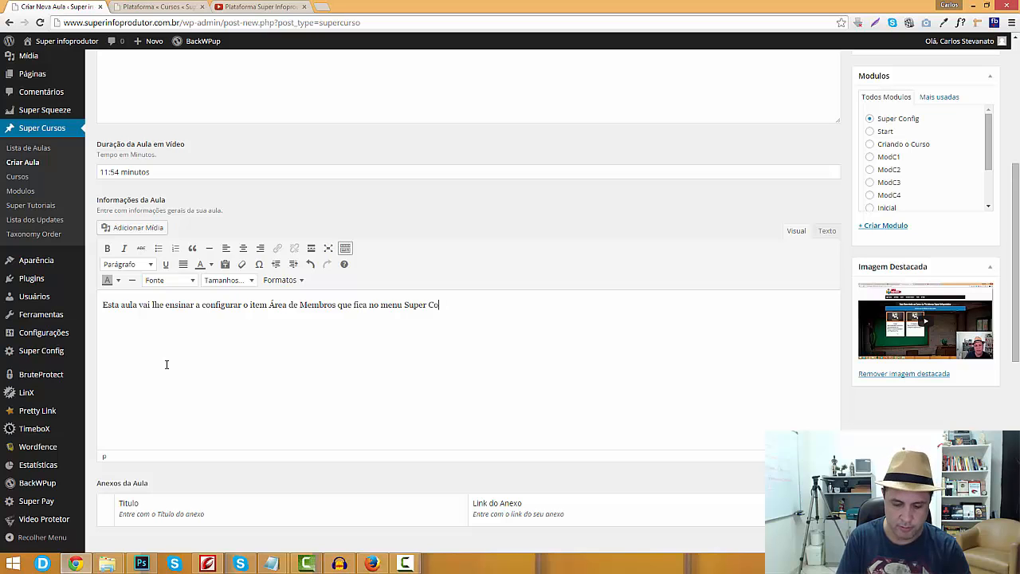
text(nfig.)
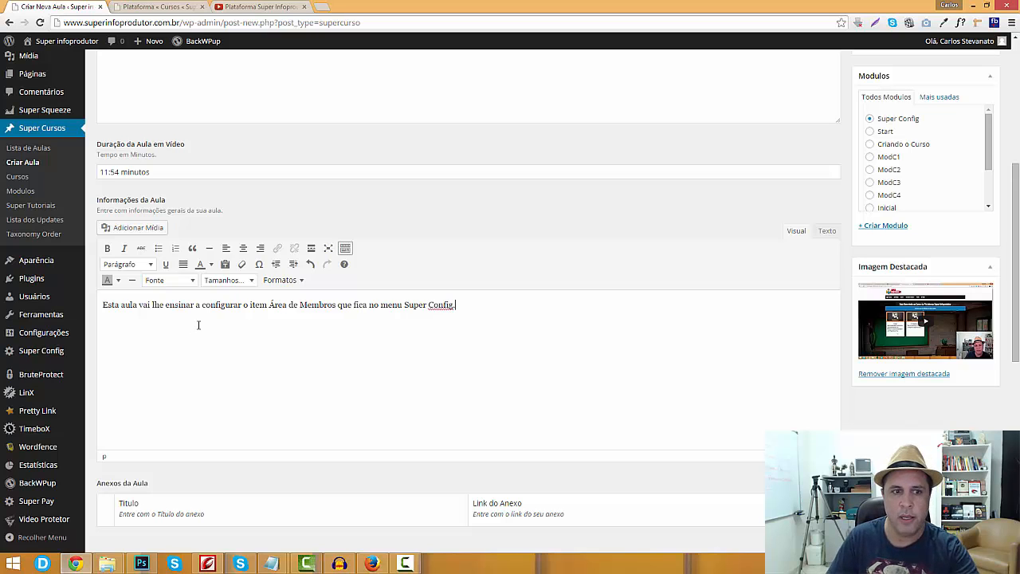
Add a row to the lesson's attachments and title it "Apostila sobre aulas"
scroll(192, 341, down, 5)
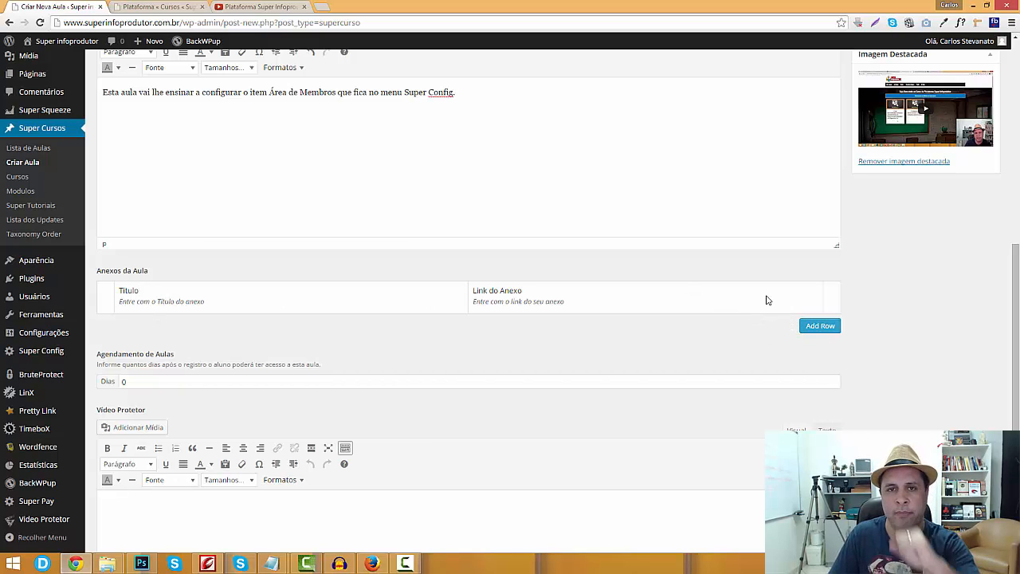
click(829, 327)
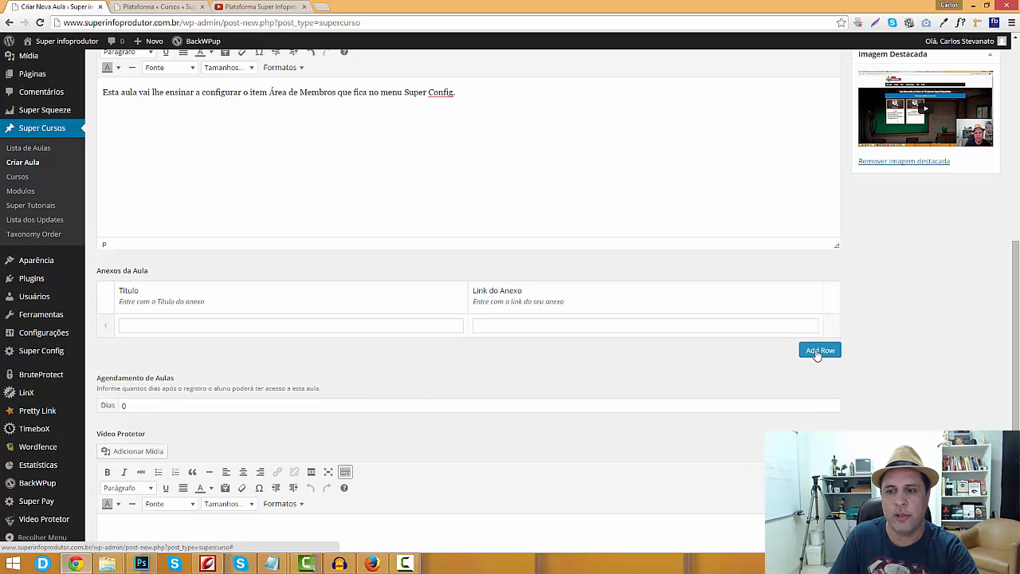
click(227, 324)
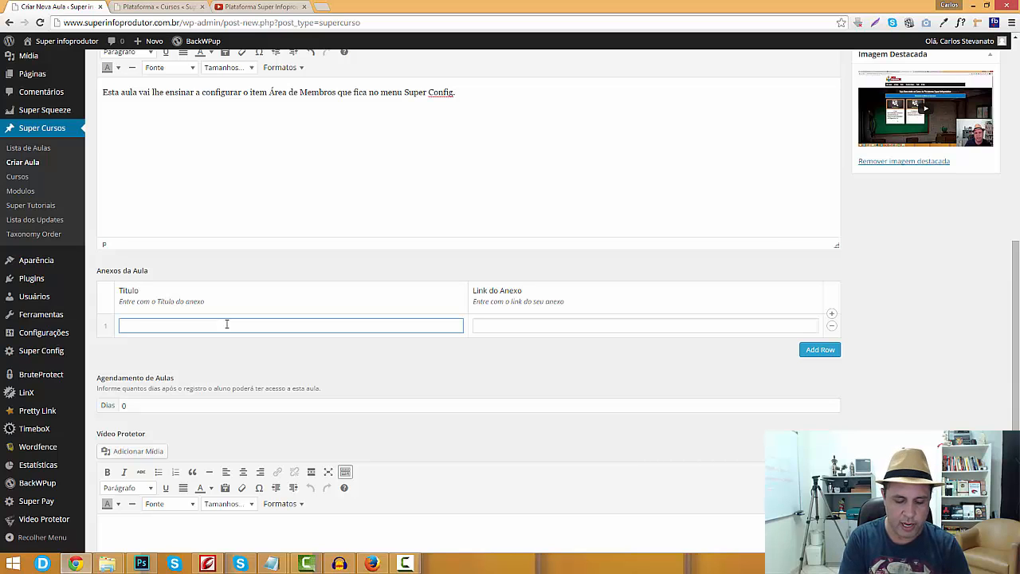
text(Apostil)
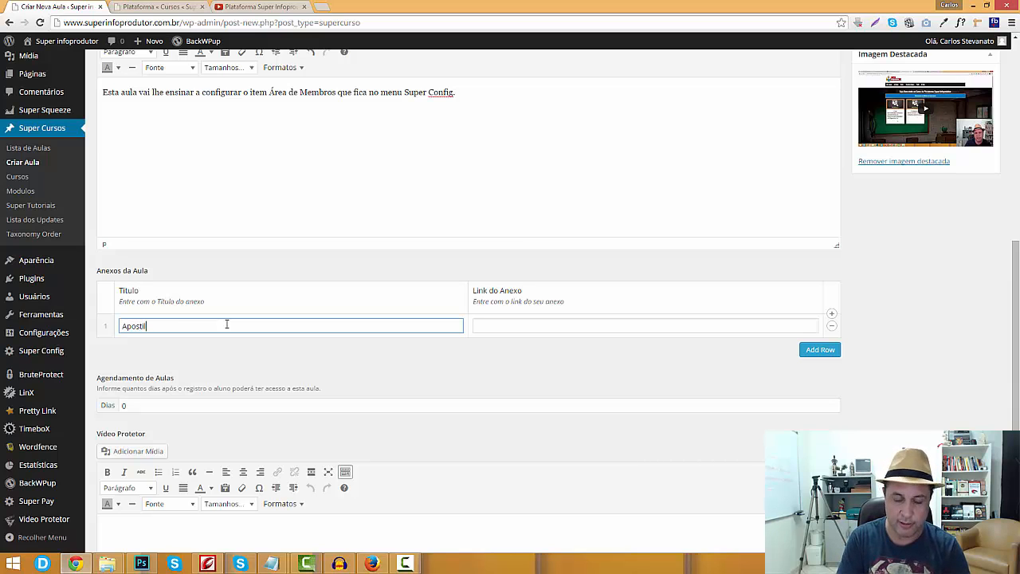
text(a sobre)
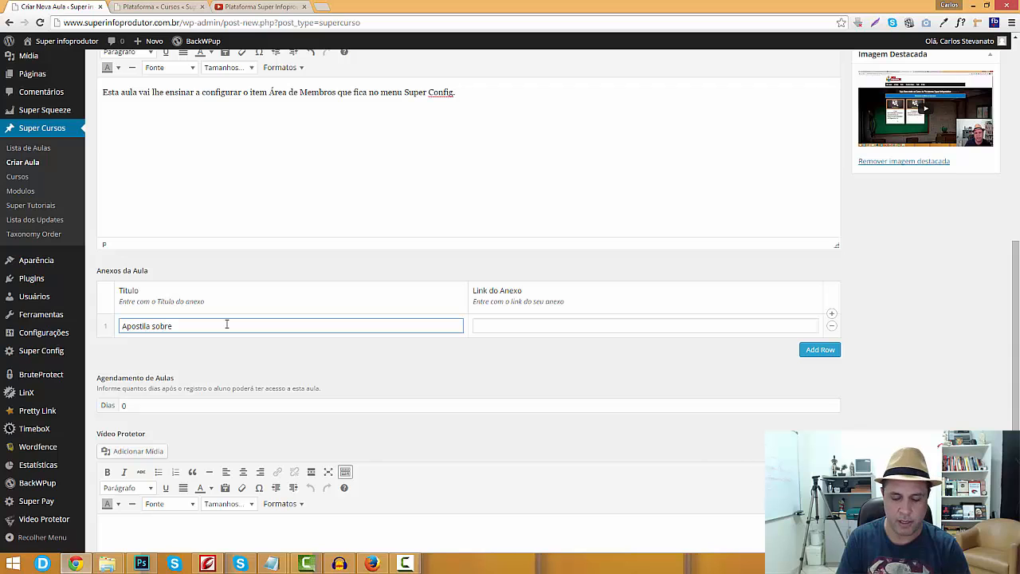
text( aulas)
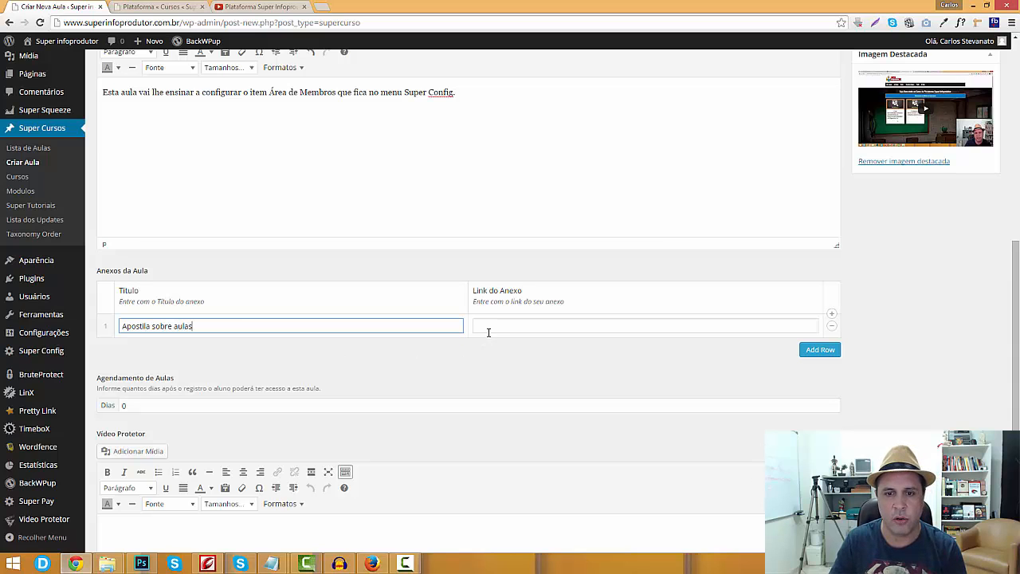
click(510, 325)
text(htt)
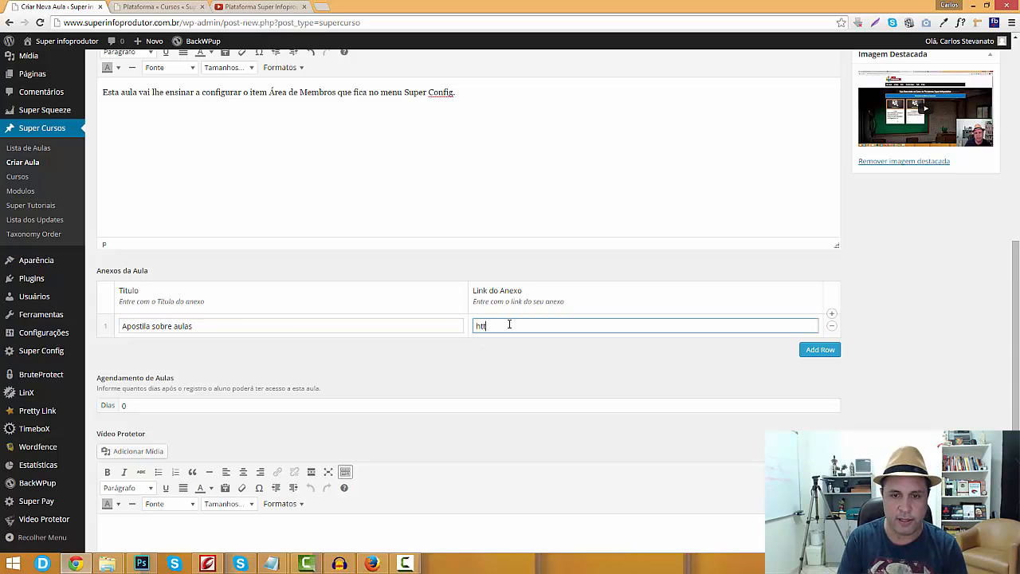
text(p)
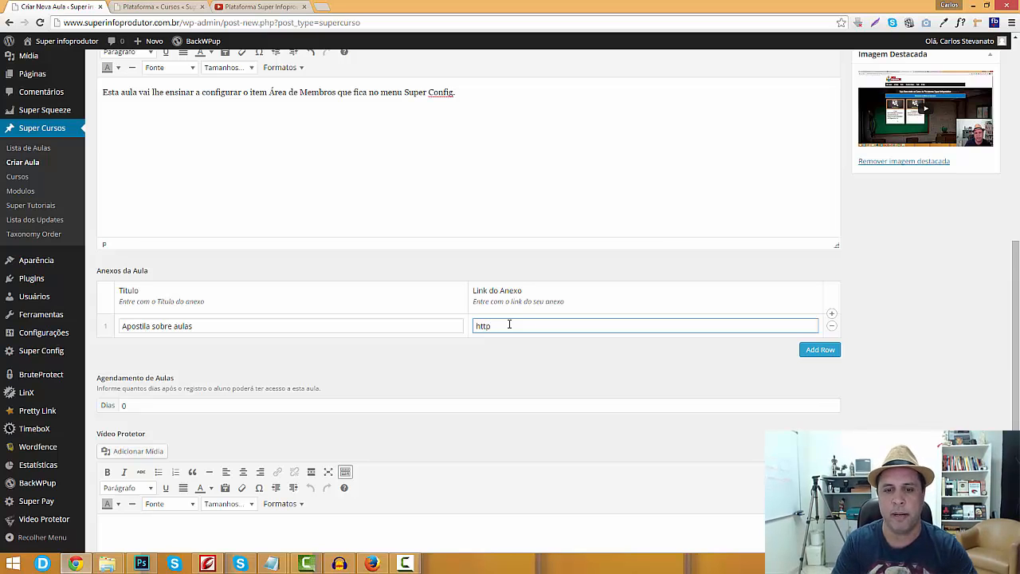
drag(509, 324, 397, 307)
key(BackSpace)
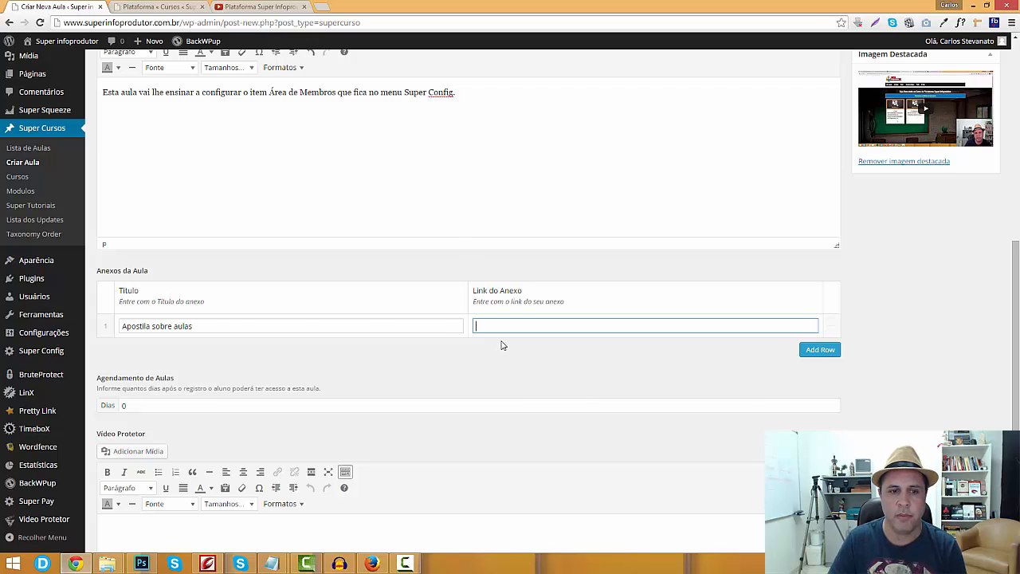
Copy the YouTube video's web address and return to the new lesson page
click(263, 8)
click(275, 25)
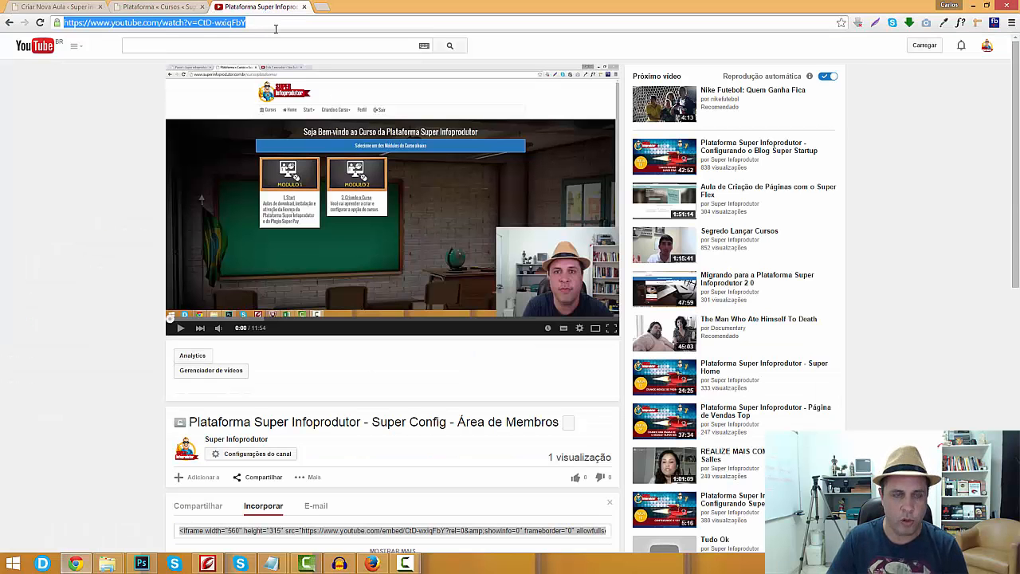
click(56, 7)
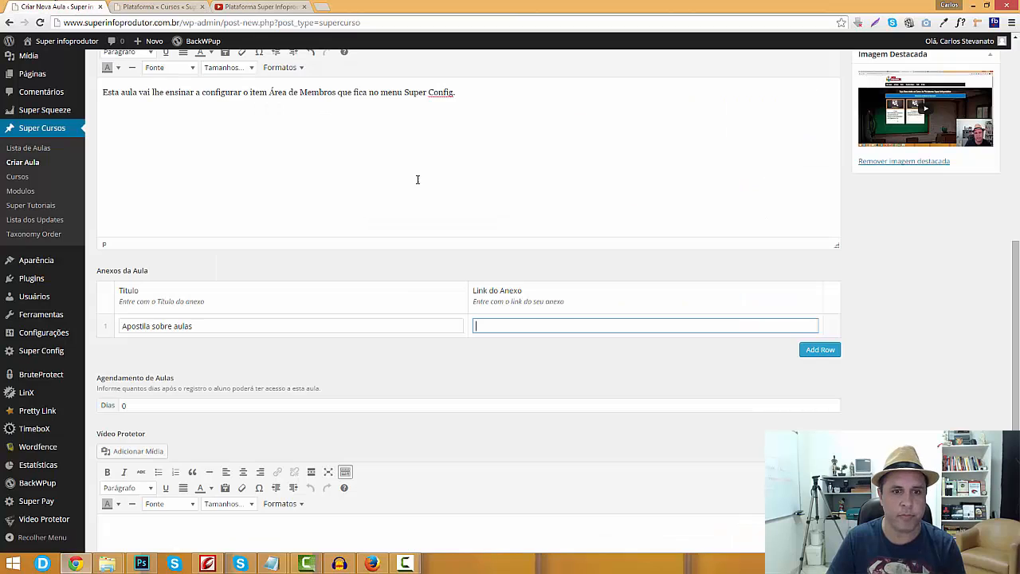
drag(239, 324, 39, 312)
mouse_move(39, 312)
key(BackSpace)
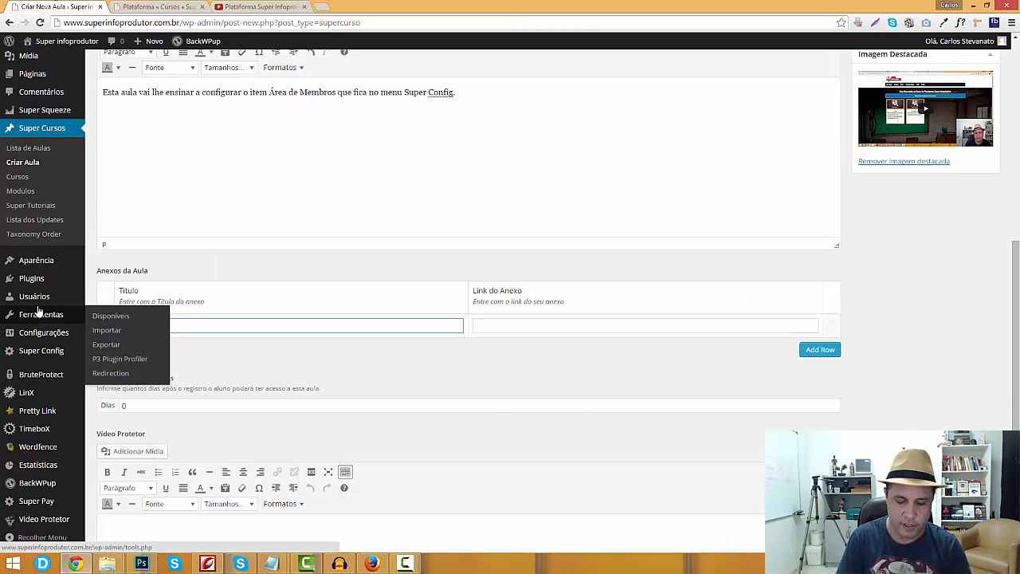
text(Veja esta)
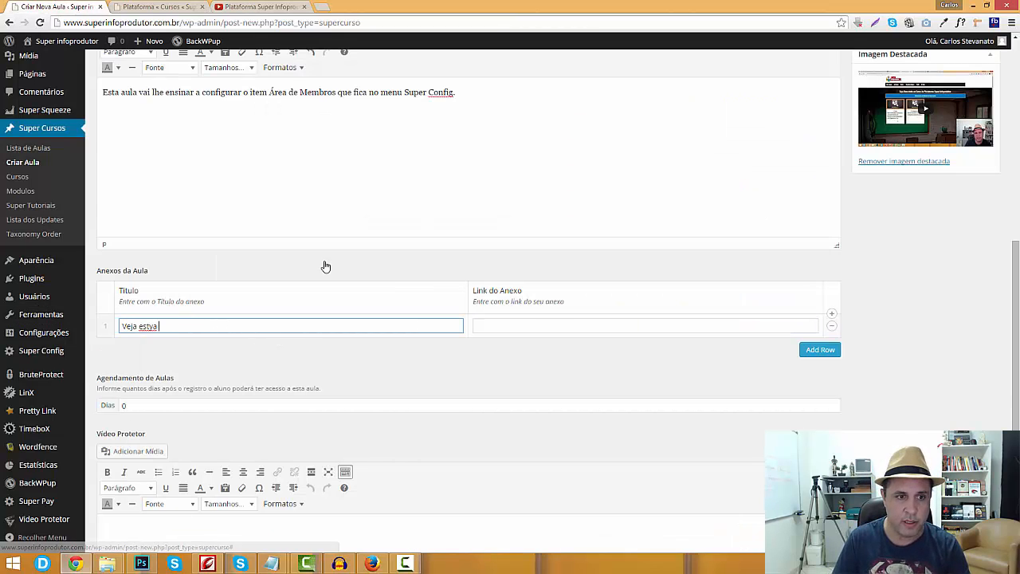
text( aula extra)
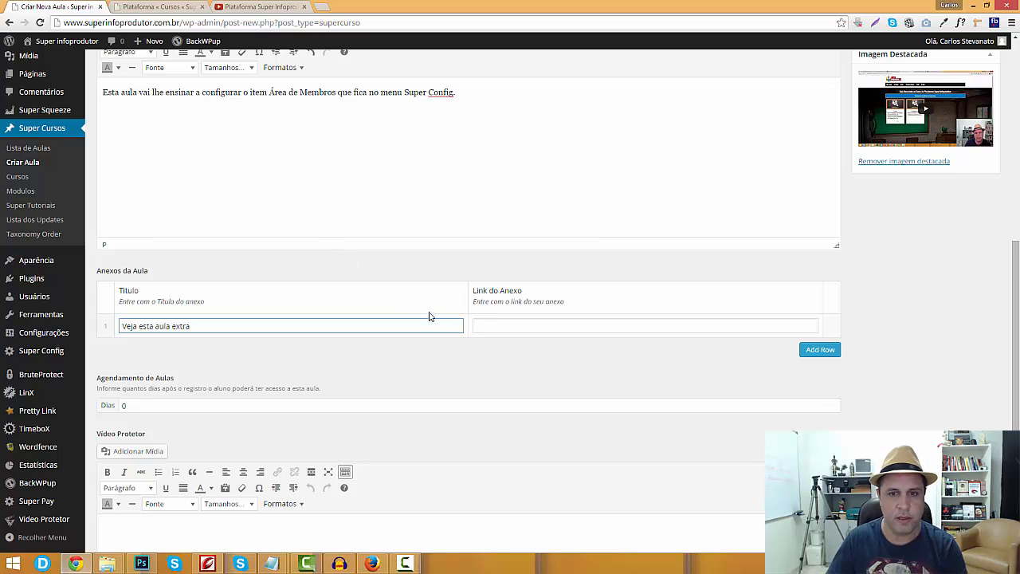
click(484, 323)
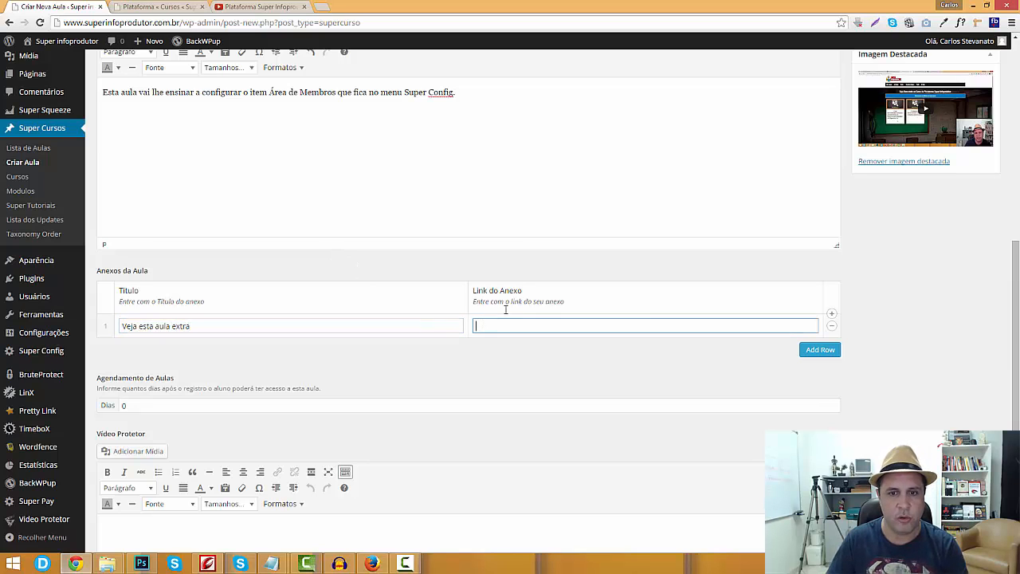
text(https://www.youtube.com/watch?v=CtD-wxIqFbY)
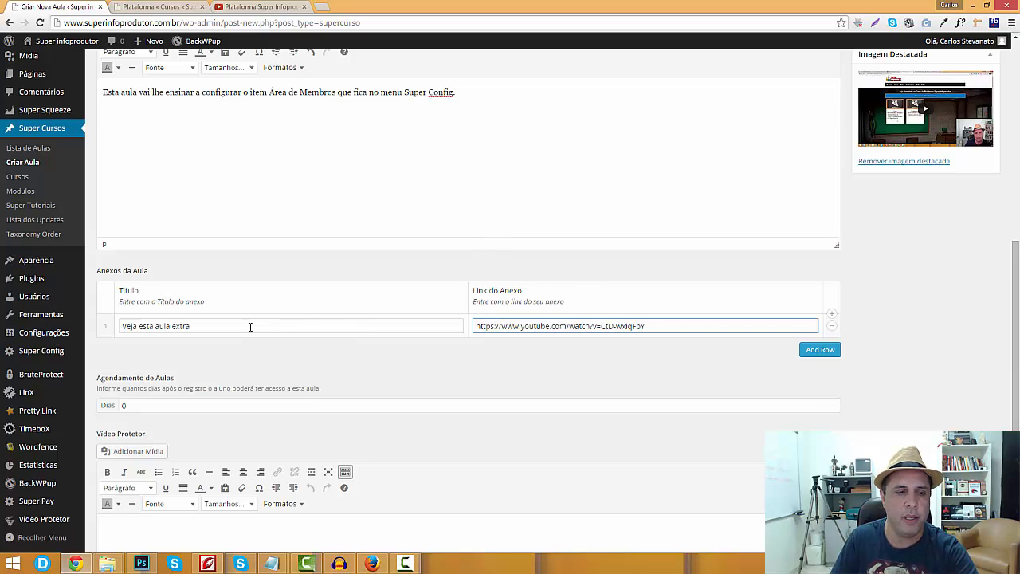
Try a 3-day access delay in the lesson scheduling, and set it back to 0 days
scroll(250, 331, down, 1)
double_click(197, 352)
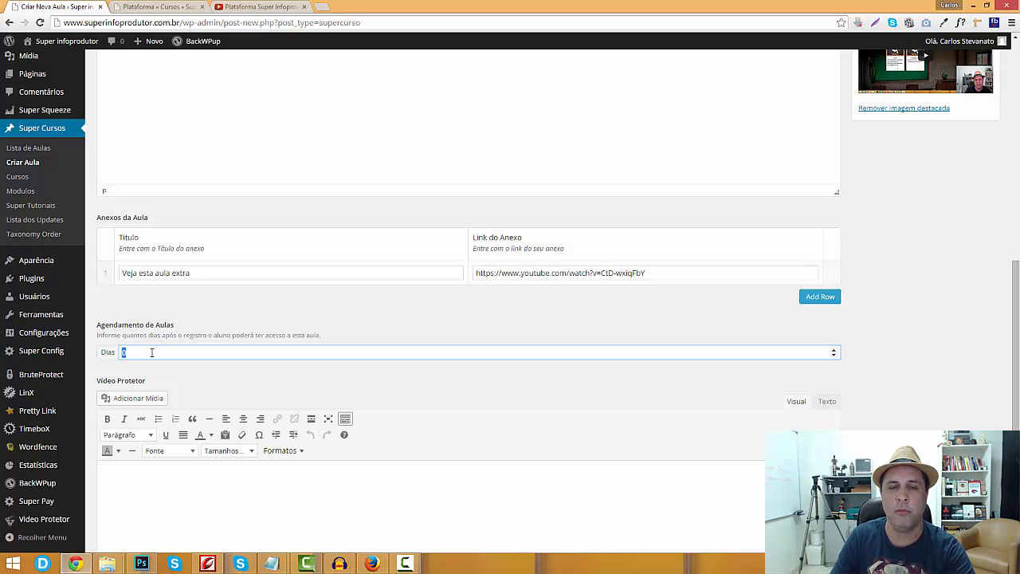
key(BackSpace)
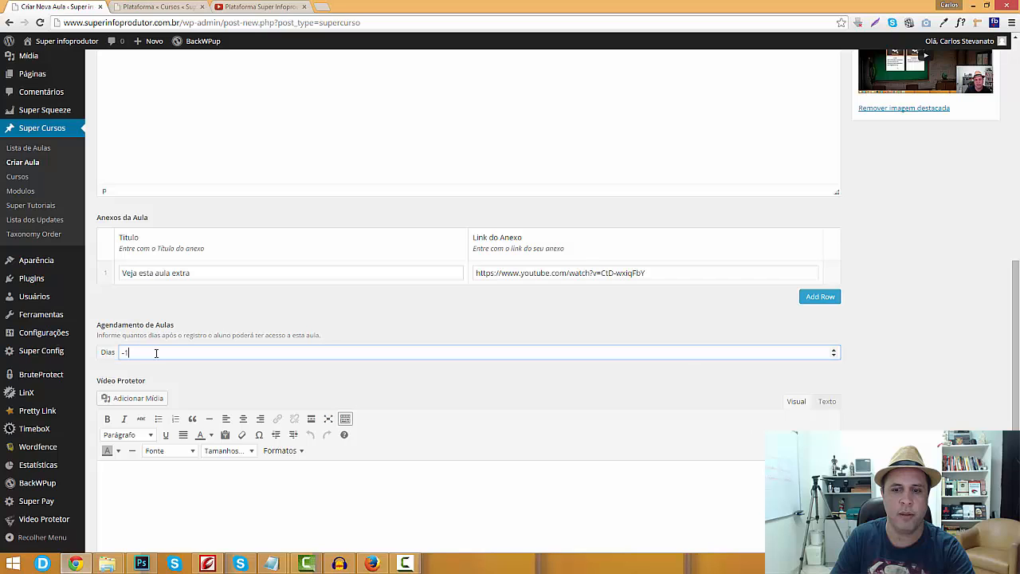
text(2)
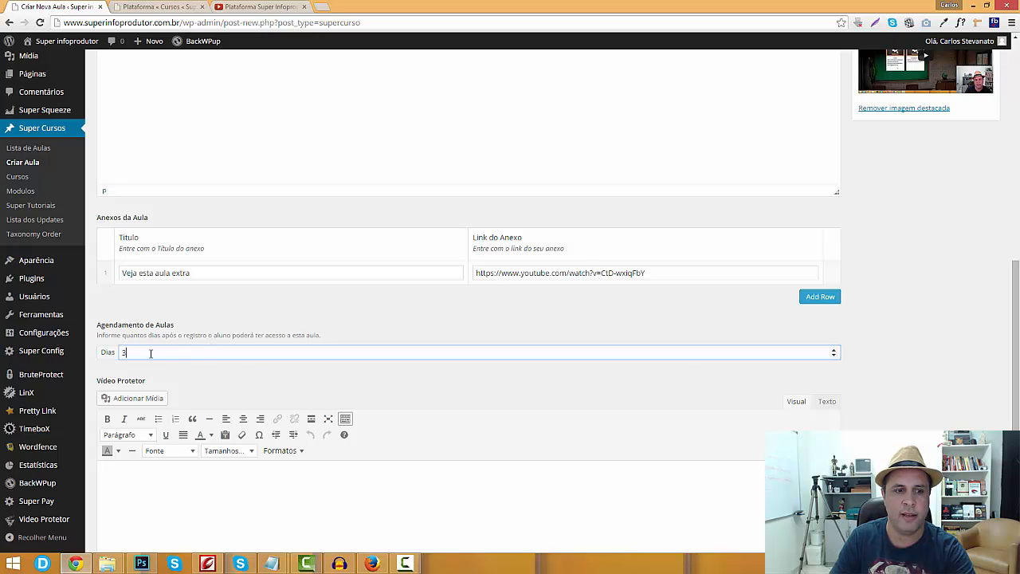
drag(150, 353, 102, 352)
text(0)
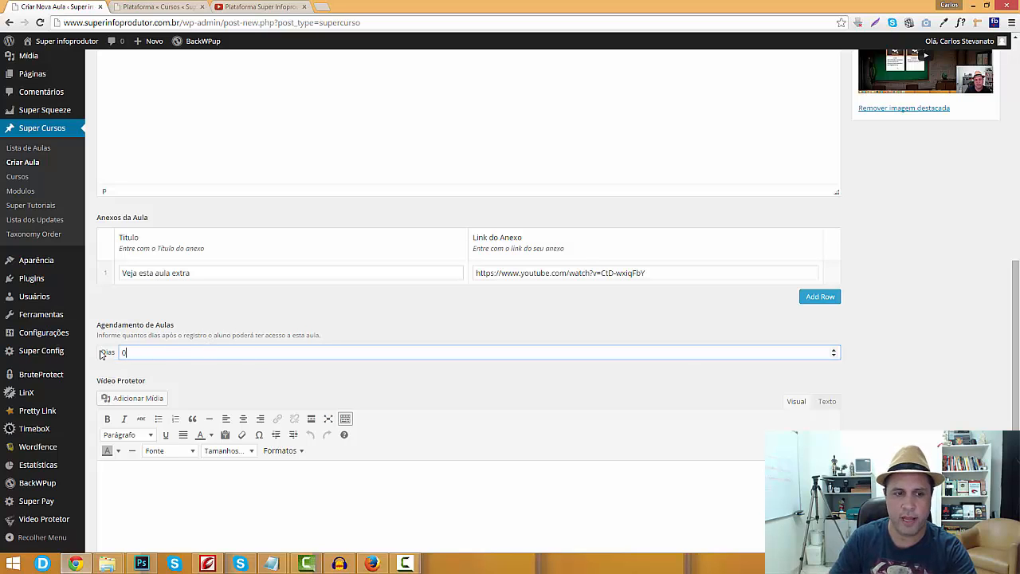
Publish the new lesson Super Config - Área de Membros
click(953, 329)
scroll(948, 326, up, 5)
scroll(943, 325, up, 3)
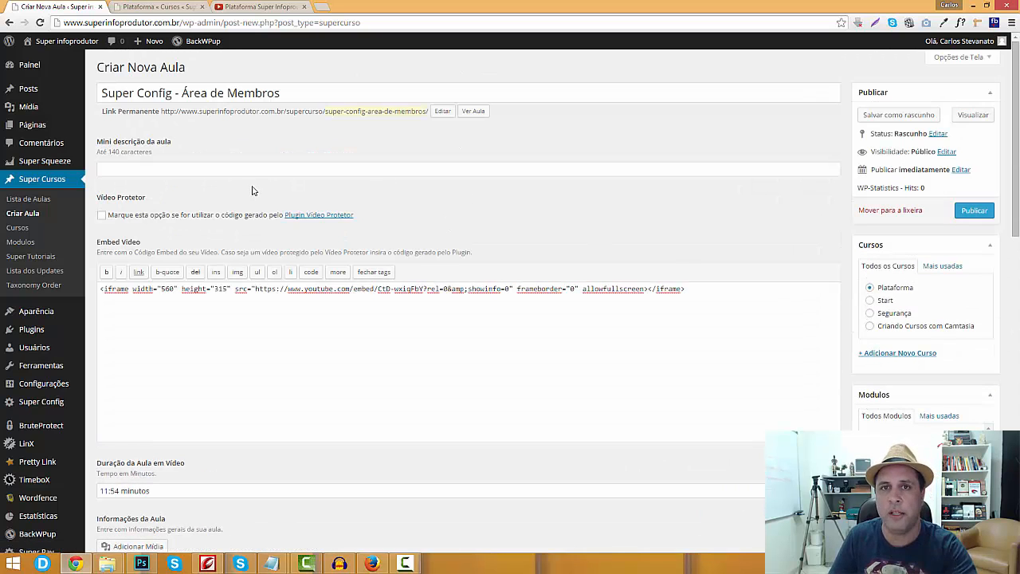
click(975, 212)
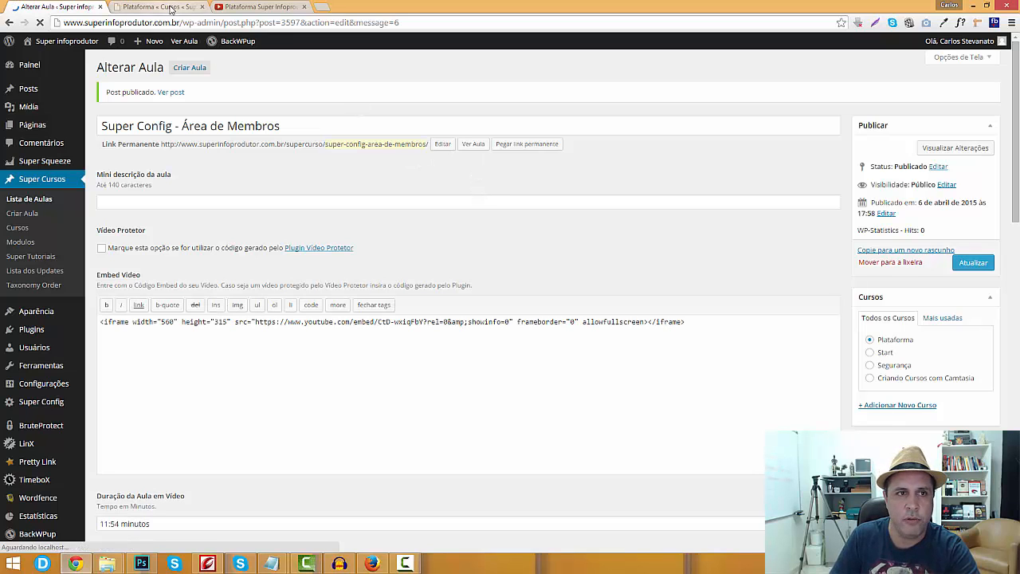
Check the modules on the Plataforma course page and open the Super Config module's lesson list
click(170, 9)
scroll(393, 324, down, 2)
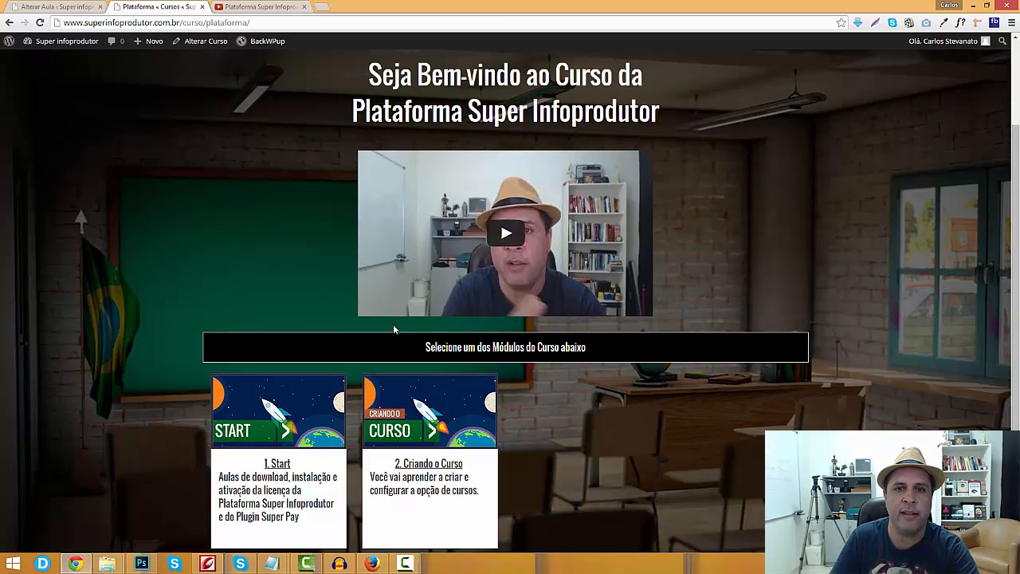
scroll(393, 323, up, 2)
scroll(393, 330, down, 2)
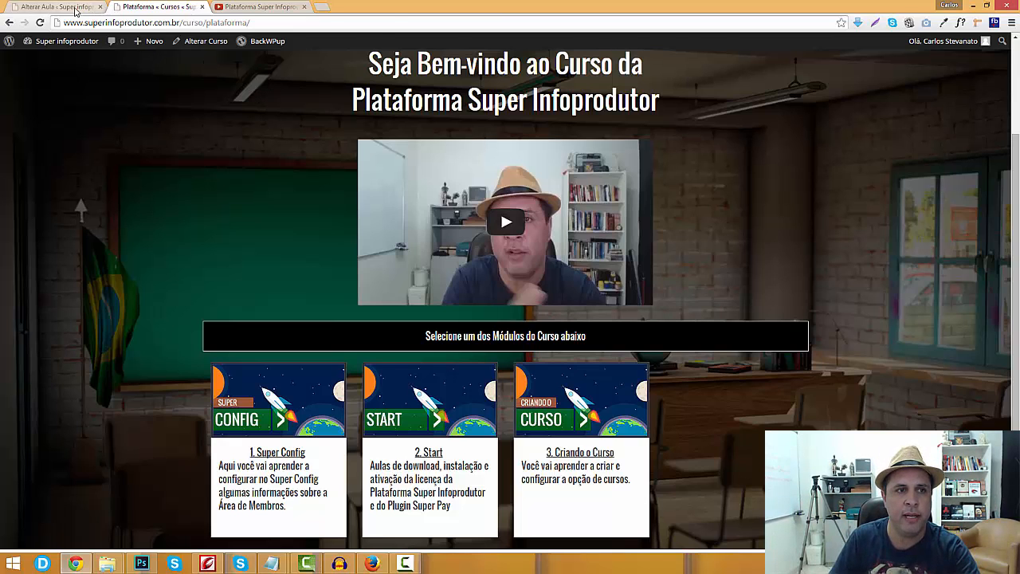
click(78, 10)
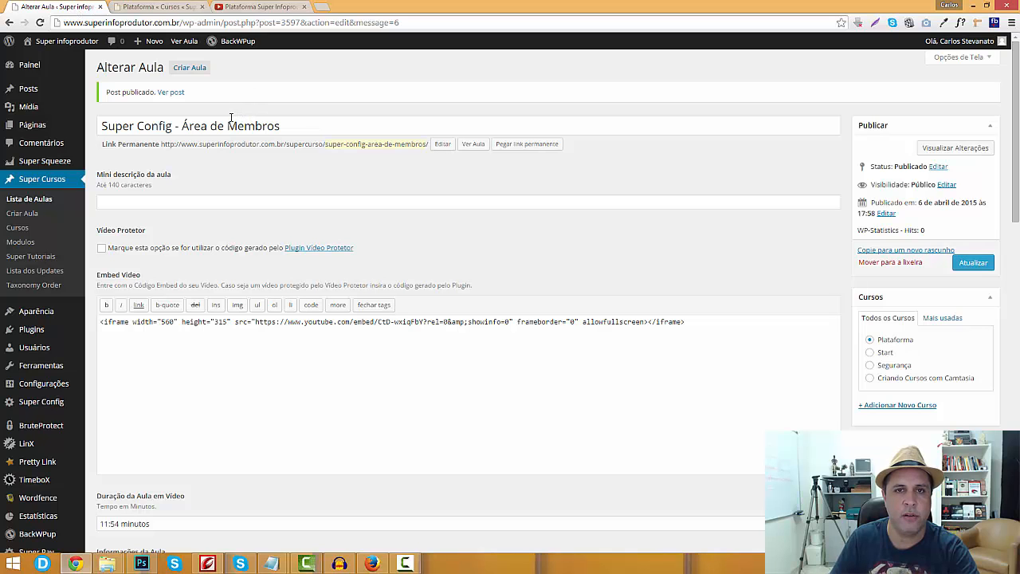
click(256, 8)
click(153, 7)
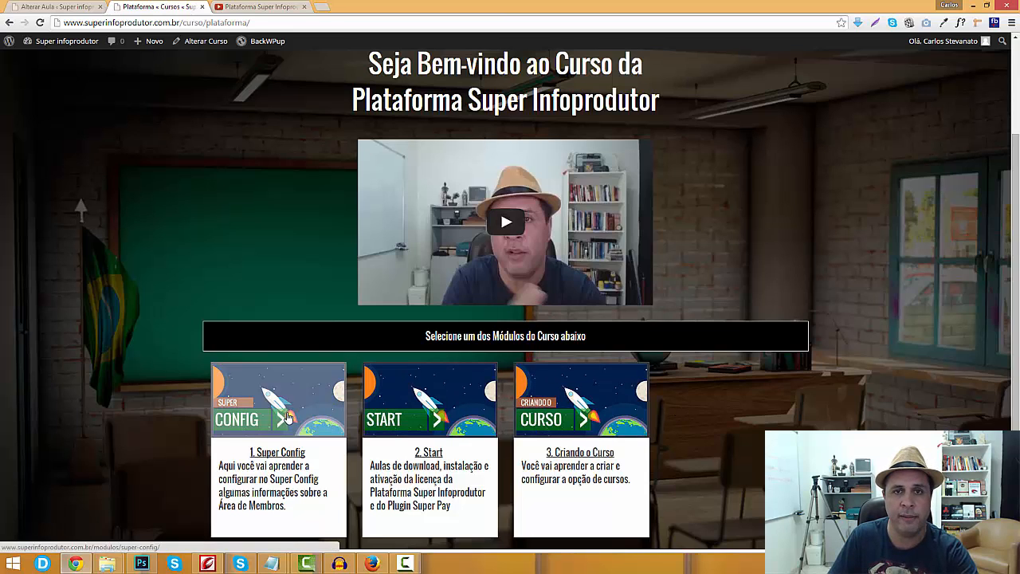
click(288, 401)
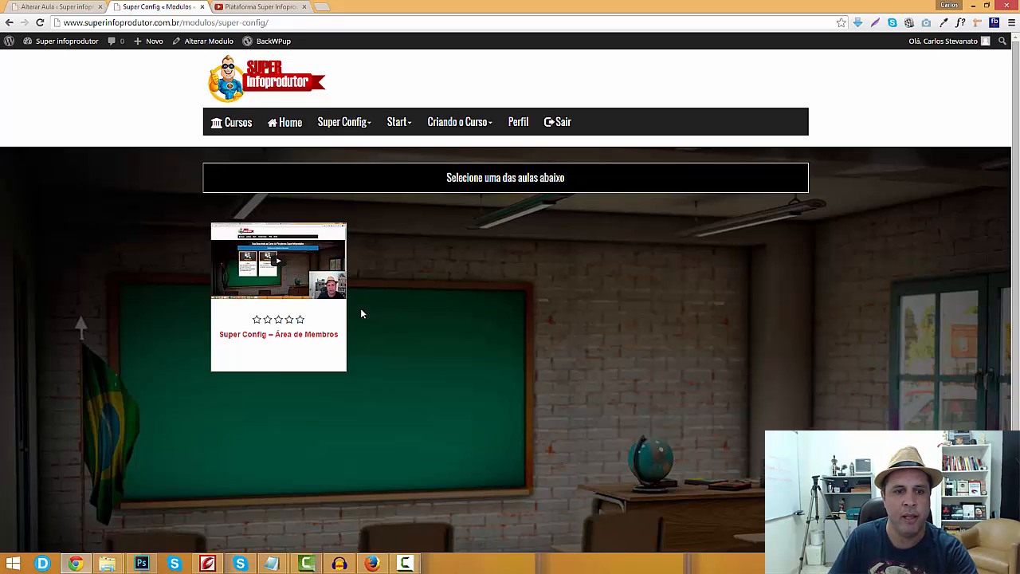
Open the published lesson from its edit page and review its video, lesson details, rating, information text, attachment and comment form
click(50, 7)
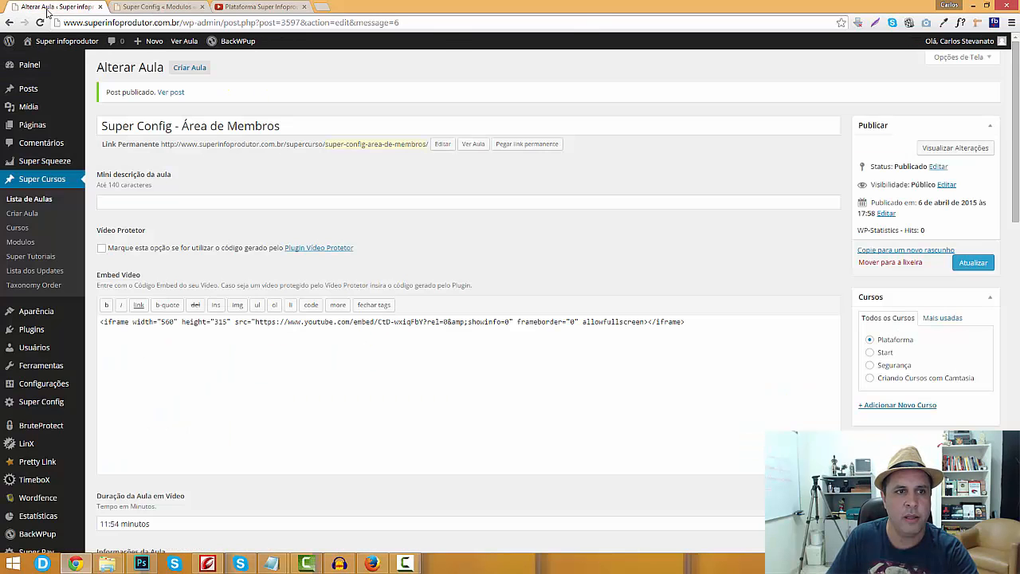
click(473, 144)
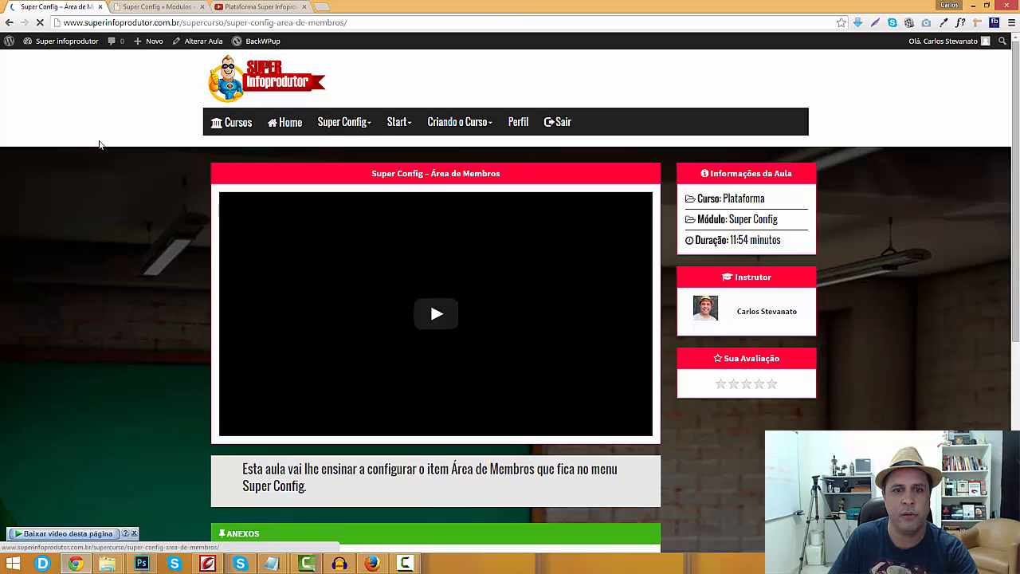
scroll(100, 145, down, 1)
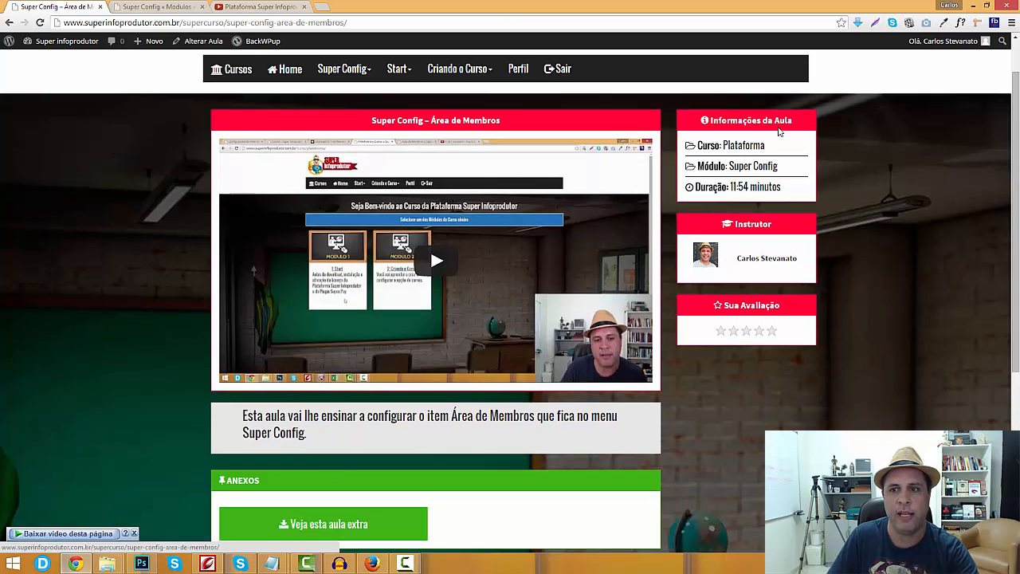
scroll(275, 145, up, 1)
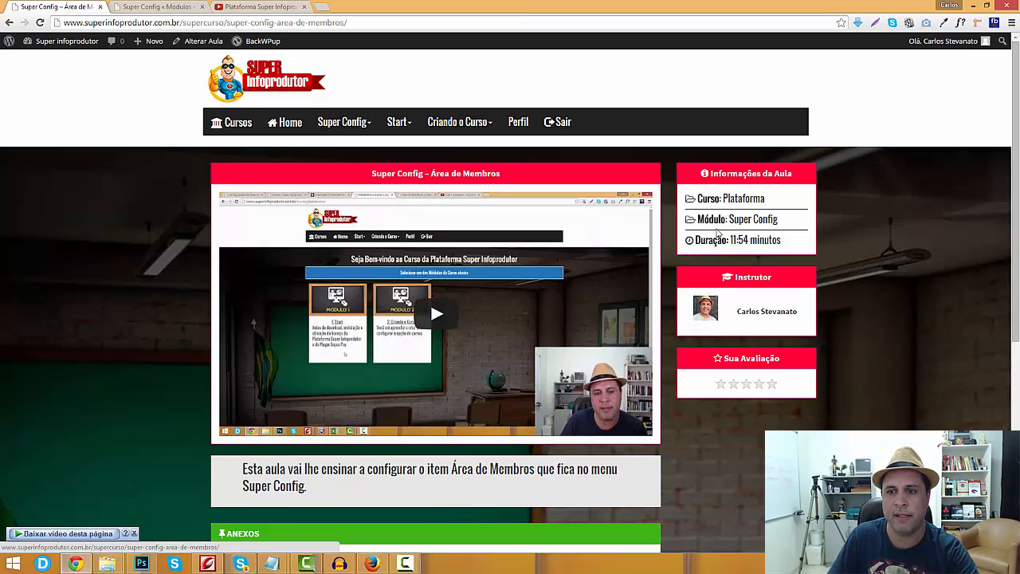
scroll(720, 223, down, 1)
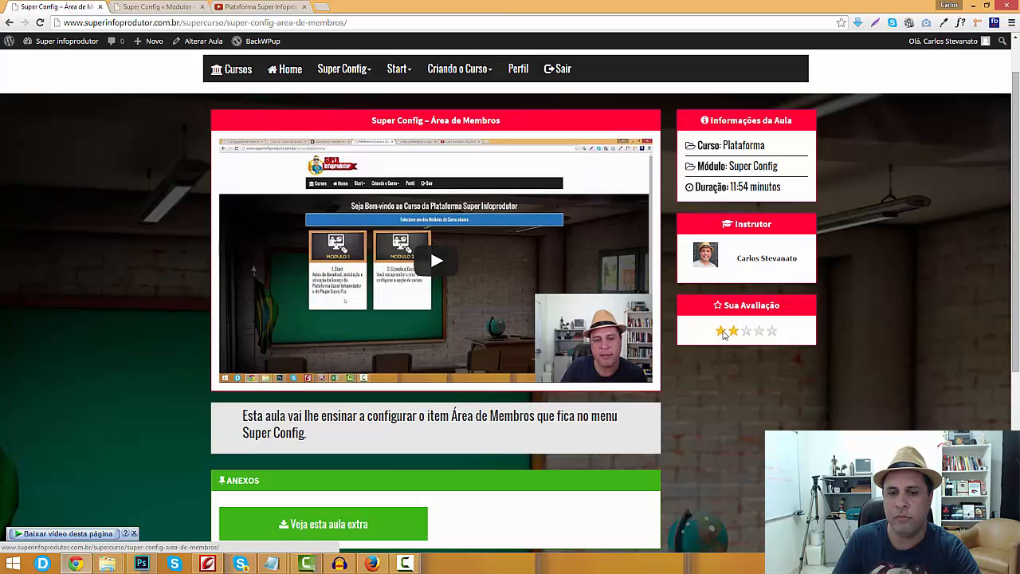
scroll(313, 279, down, 1)
scroll(313, 279, down, 2)
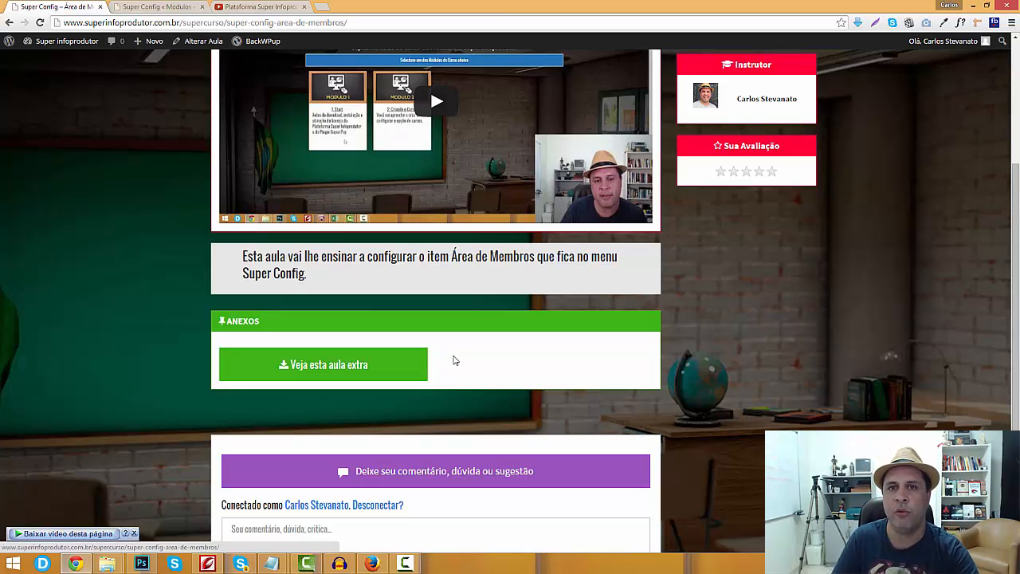
scroll(387, 391, down, 2)
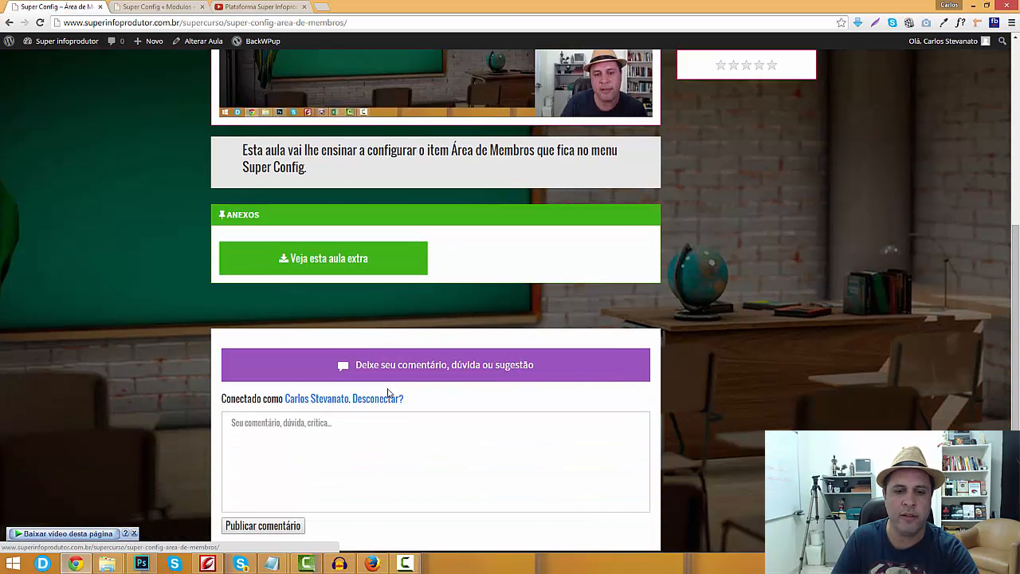
scroll(378, 431, up, 4)
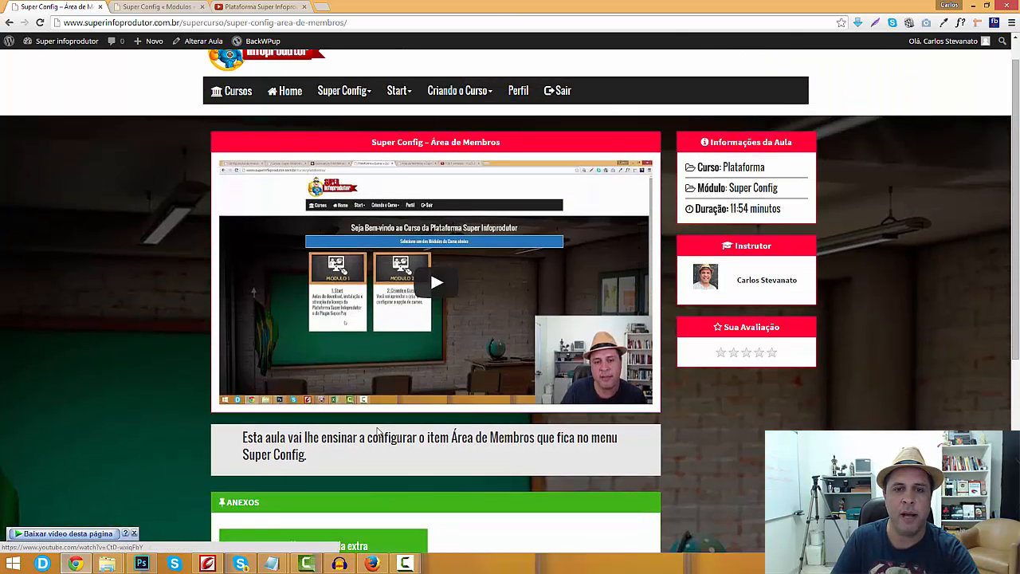
scroll(377, 430, up, 1)
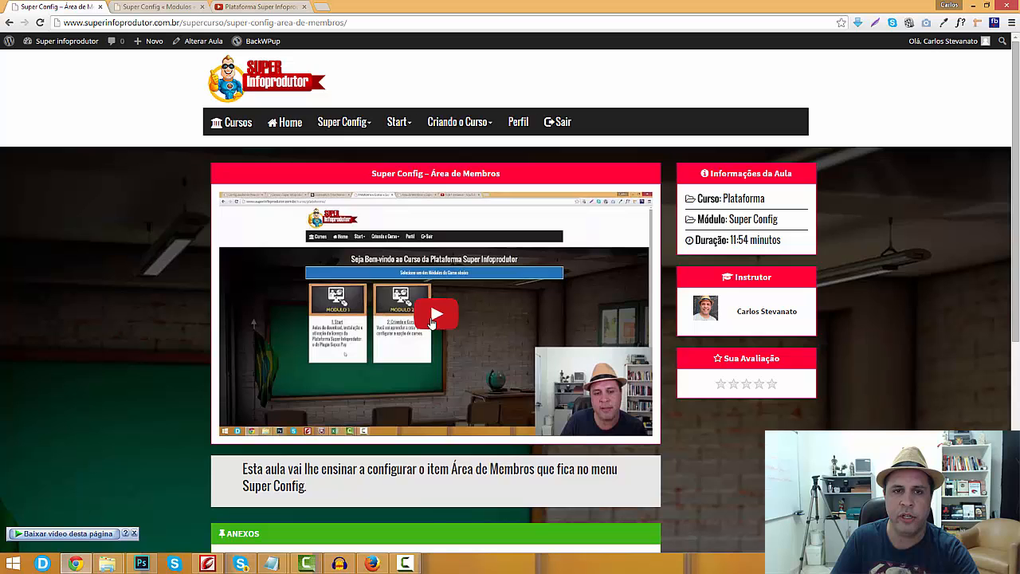
scroll(371, 279, down, 4)
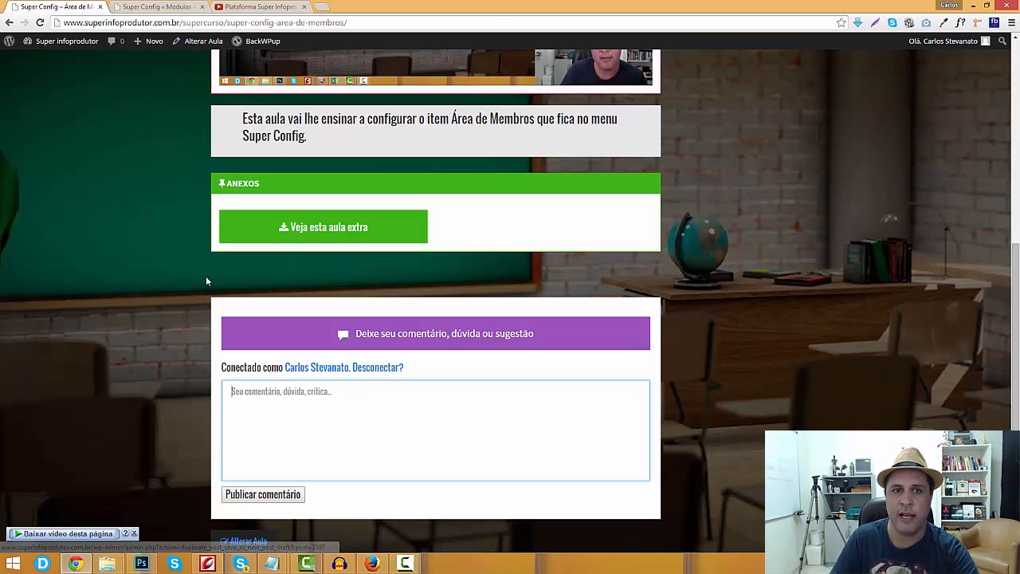
scroll(206, 279, up, 5)
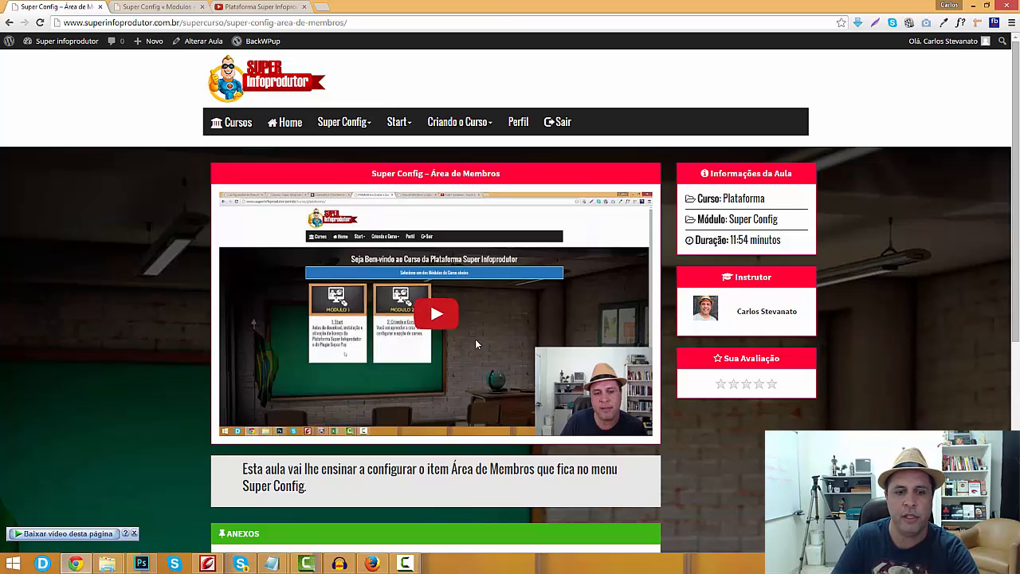
scroll(475, 338, down, 1)
triple_click(264, 365)
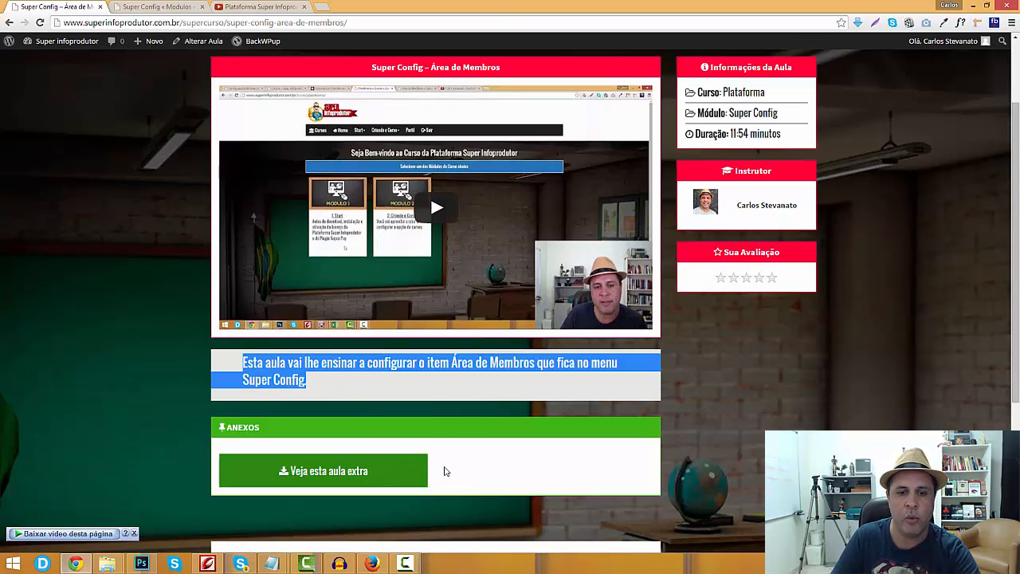
click(313, 383)
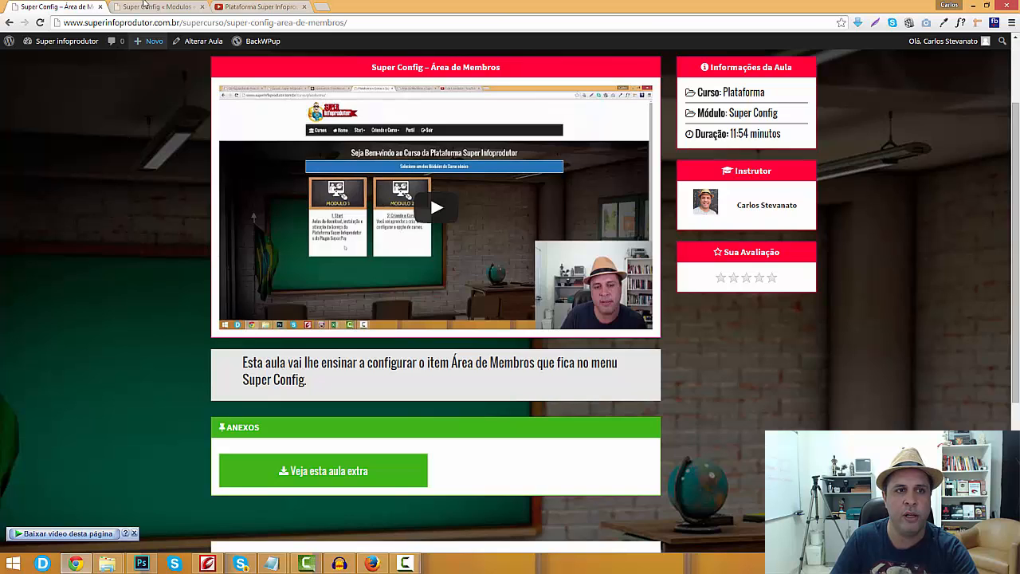
click(144, 6)
click(69, 7)
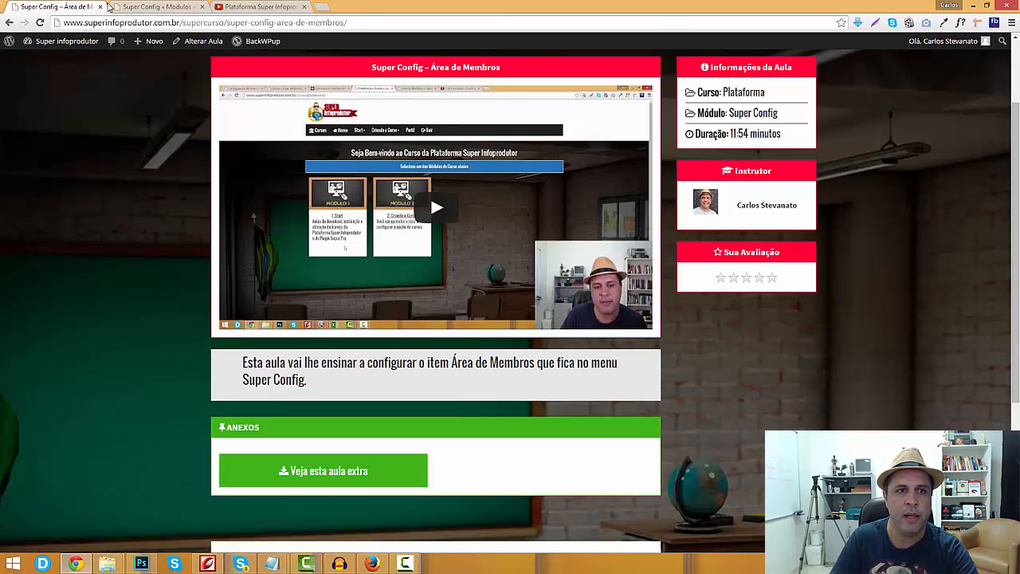
click(153, 7)
click(64, 7)
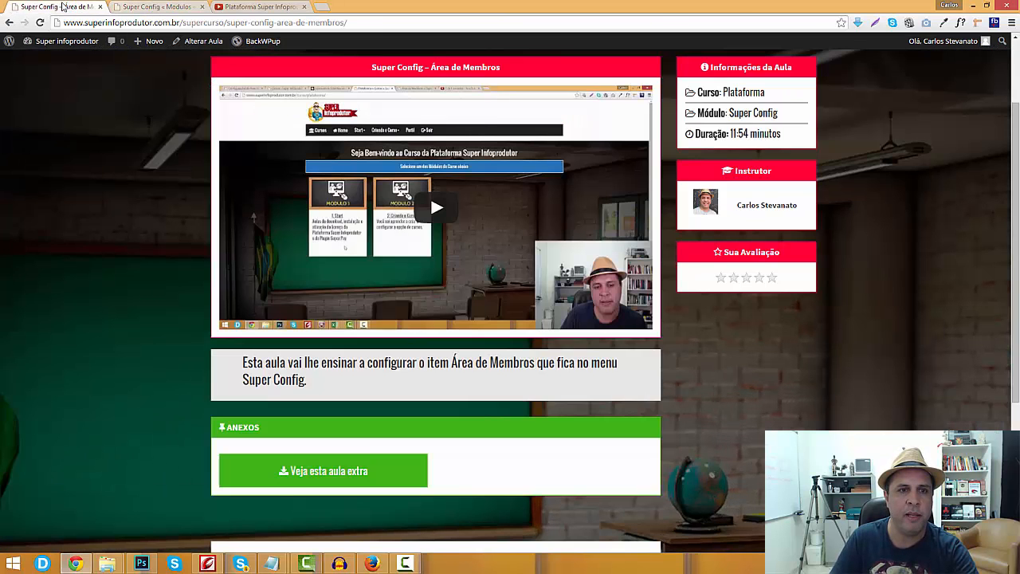
Go back to the admin's list of lessons and filter it by the Super Config module
click(9, 23)
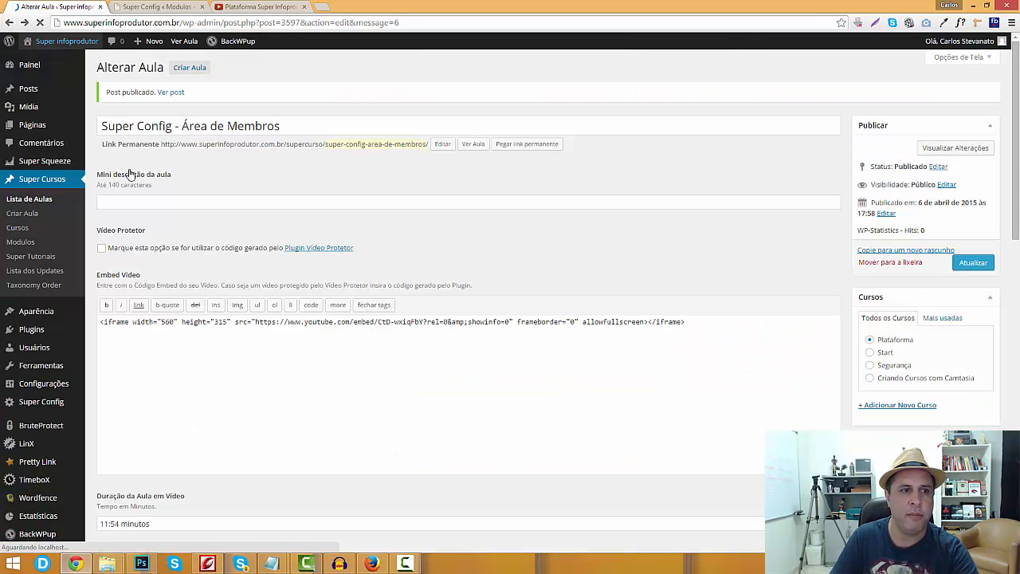
click(19, 203)
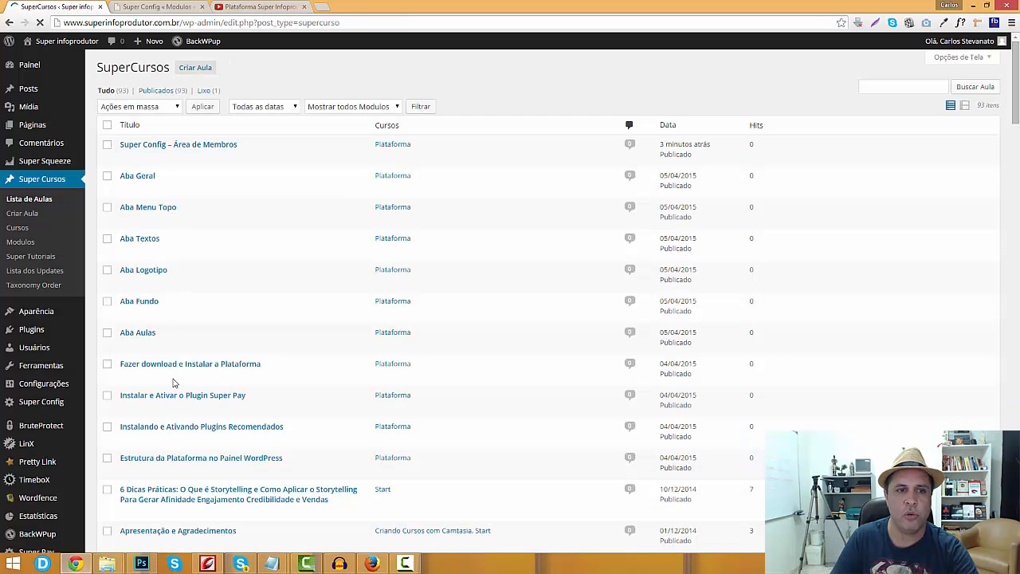
click(351, 107)
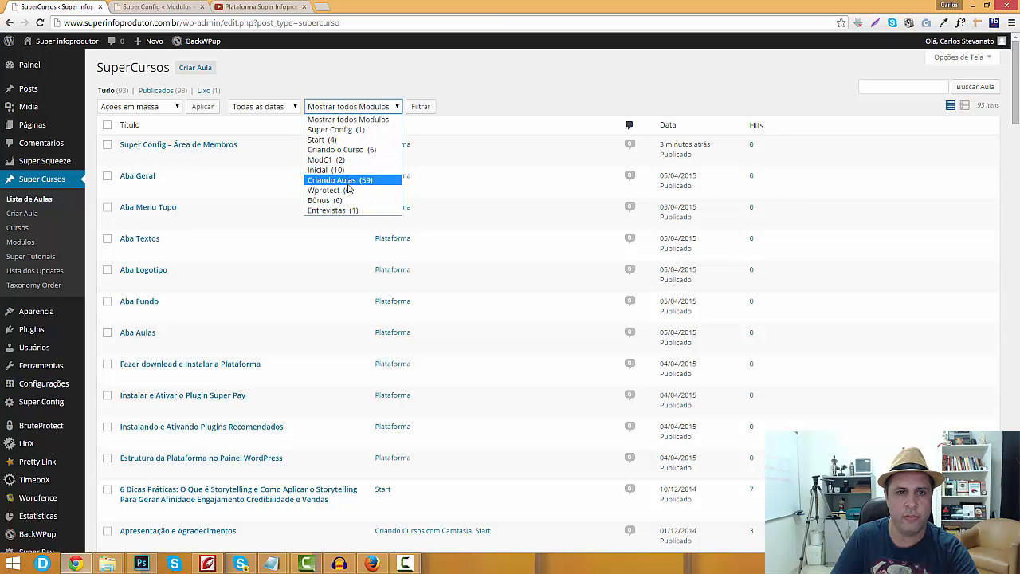
click(338, 130)
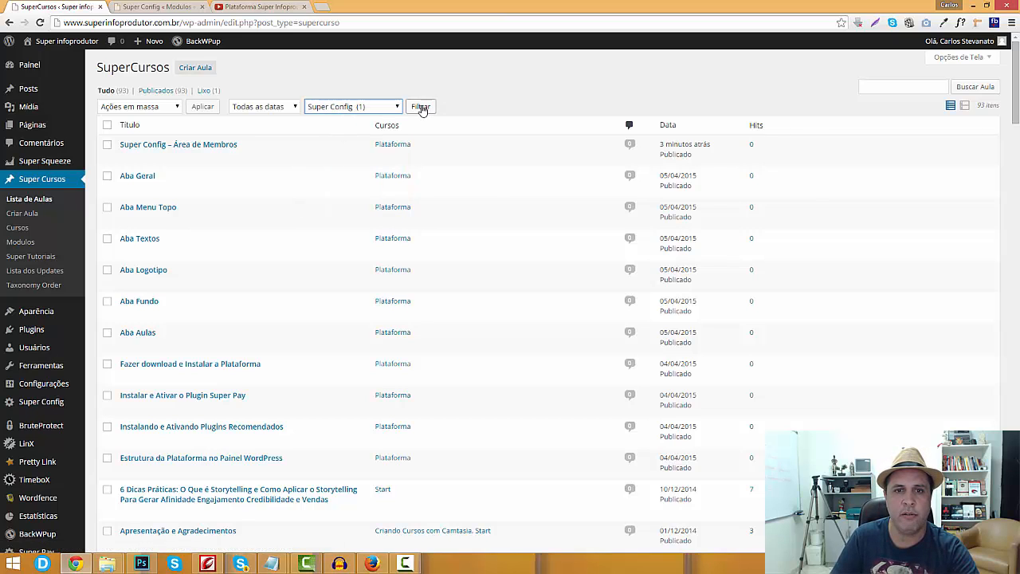
click(421, 108)
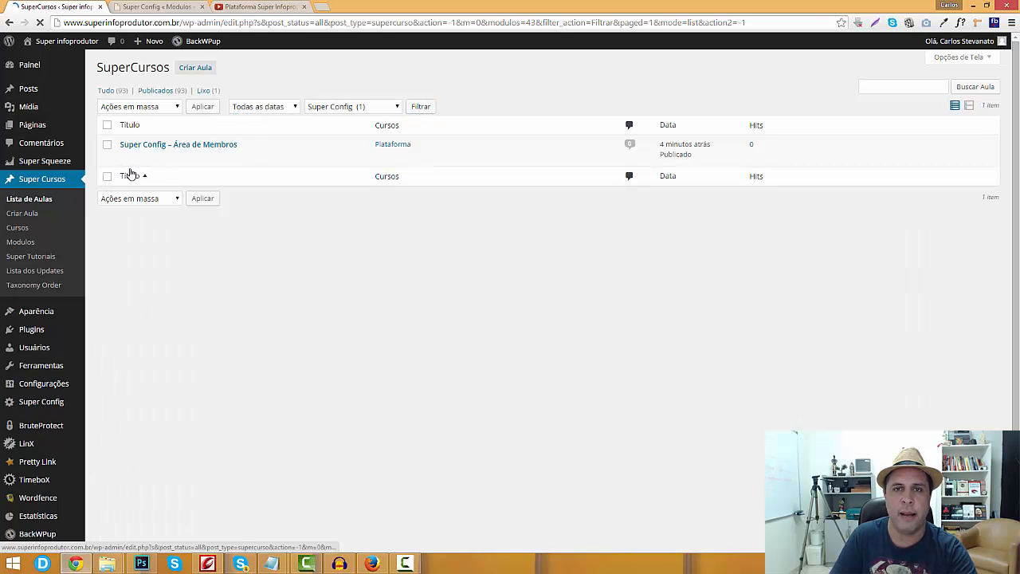
click(131, 174)
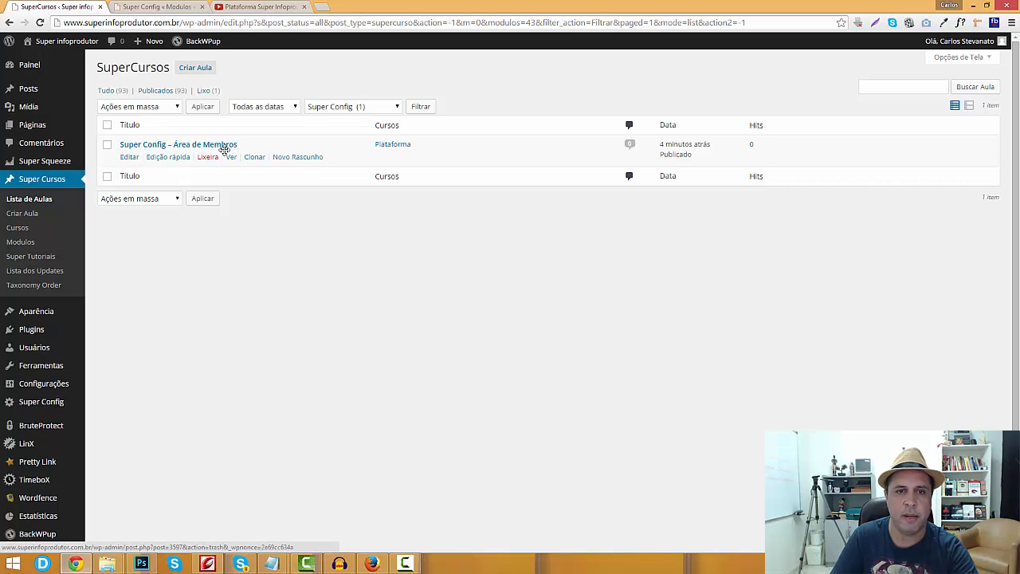
Filter the lesson list by the Criando o Curso module
click(346, 106)
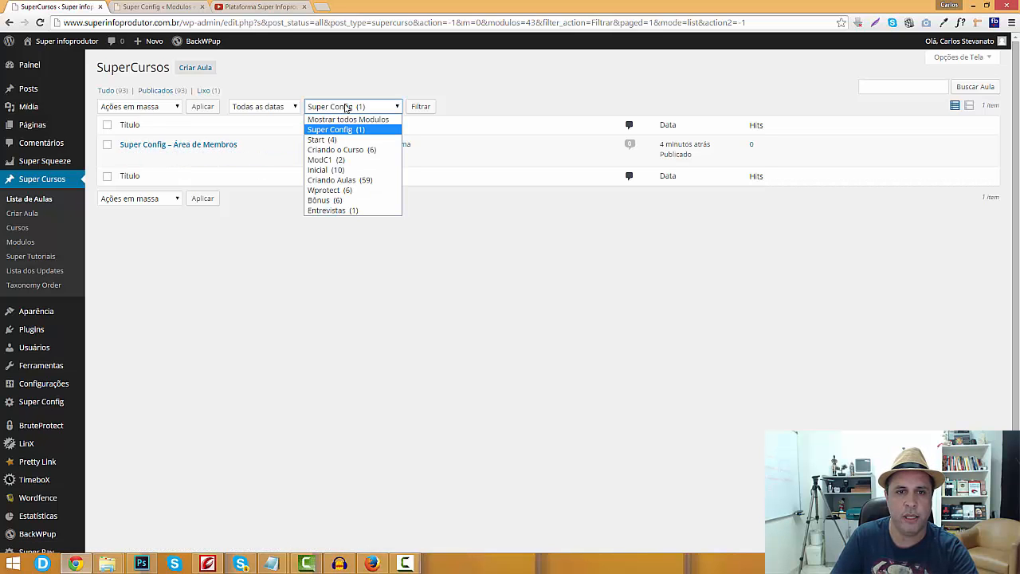
click(380, 151)
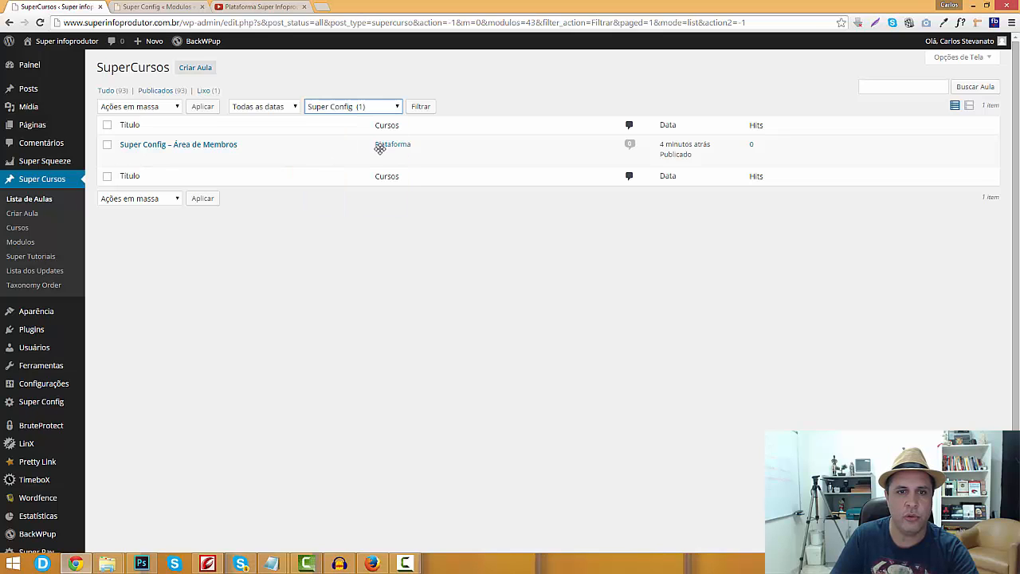
click(416, 109)
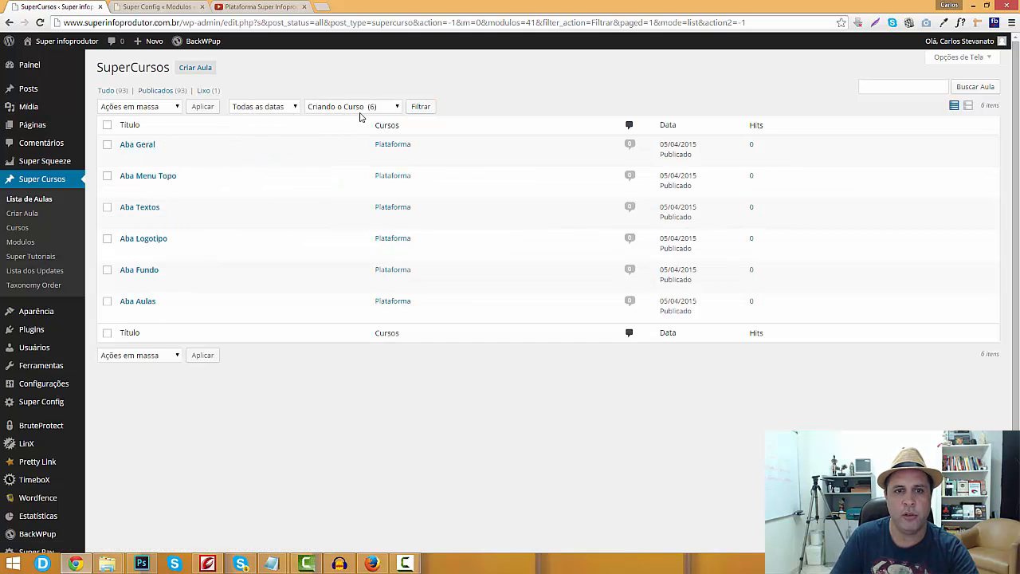
Check the Criando o Curso lesson menu and the module cards on the Plataforma course home page, and return to the admin lesson list
click(179, 6)
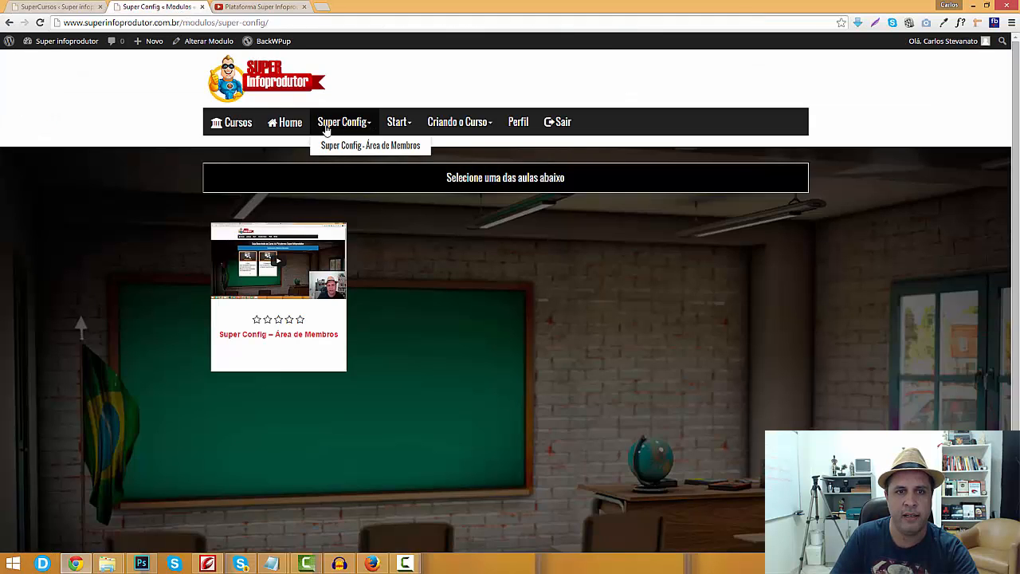
click(297, 124)
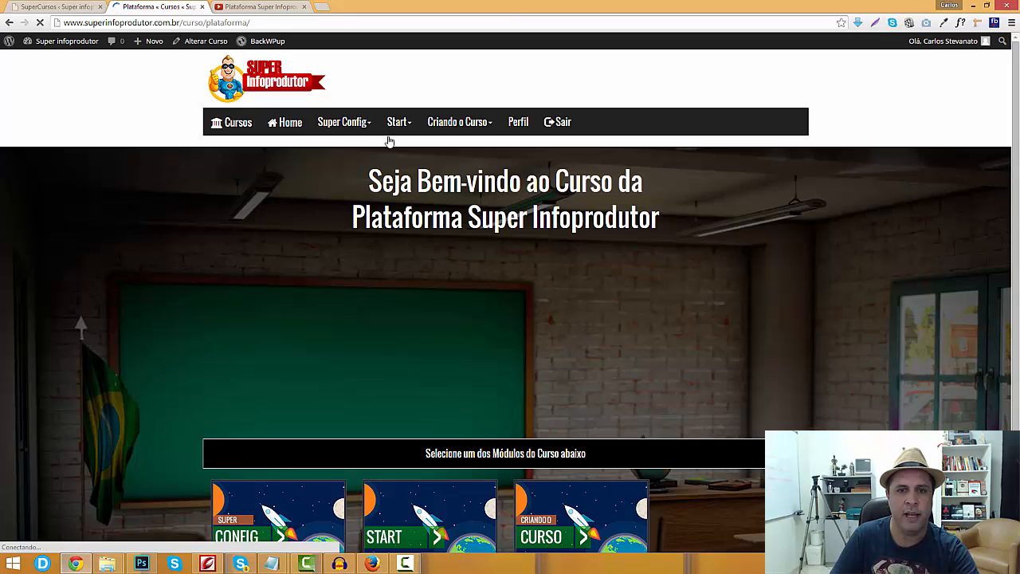
mouse_move(460, 133)
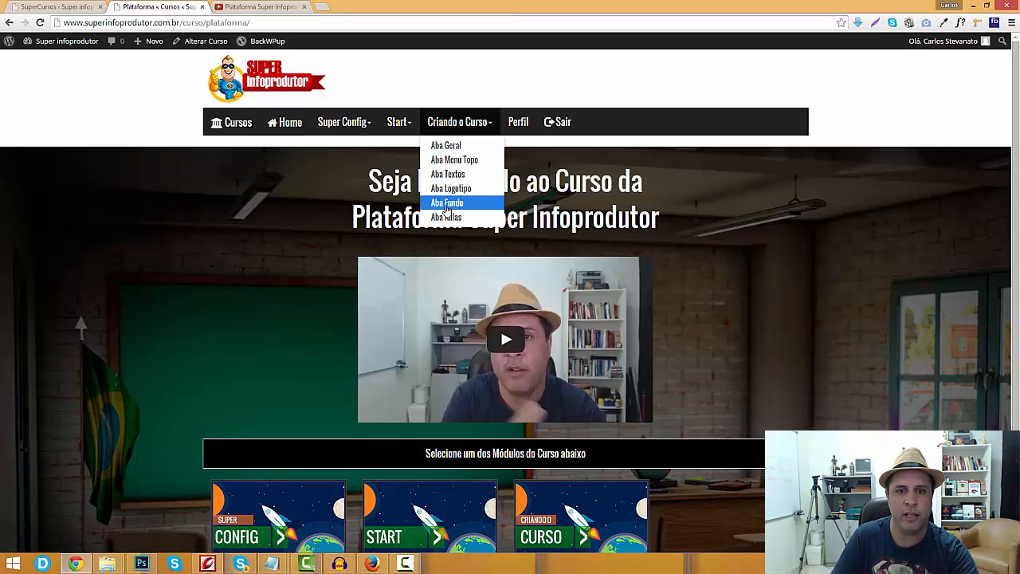
scroll(239, 239, down, 2)
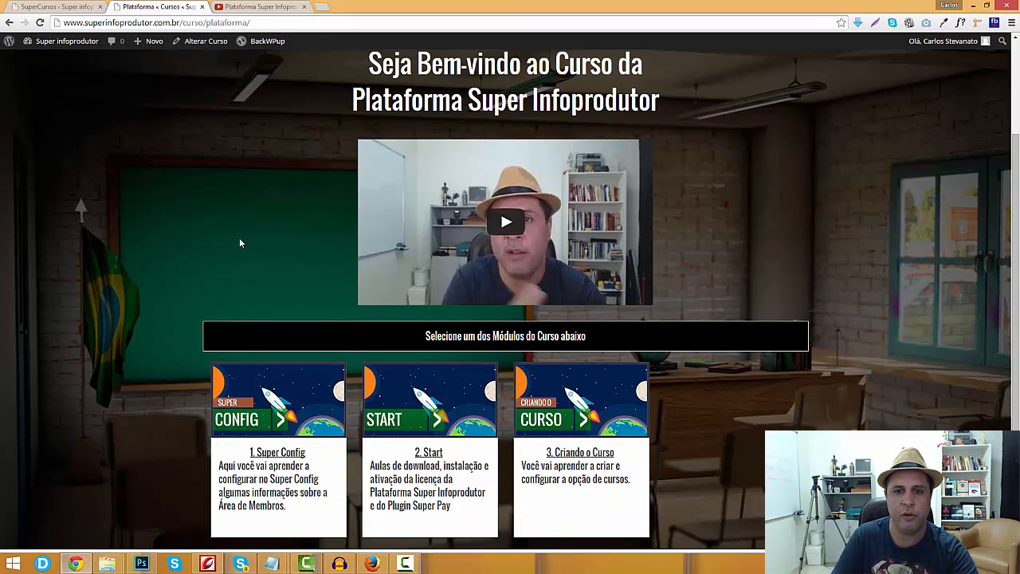
scroll(235, 243, up, 2)
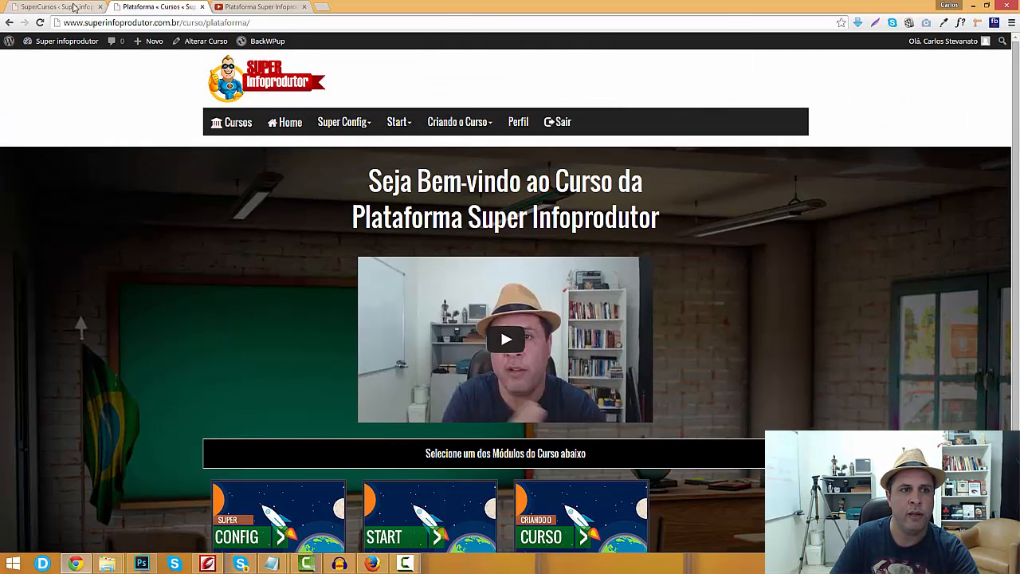
click(73, 7)
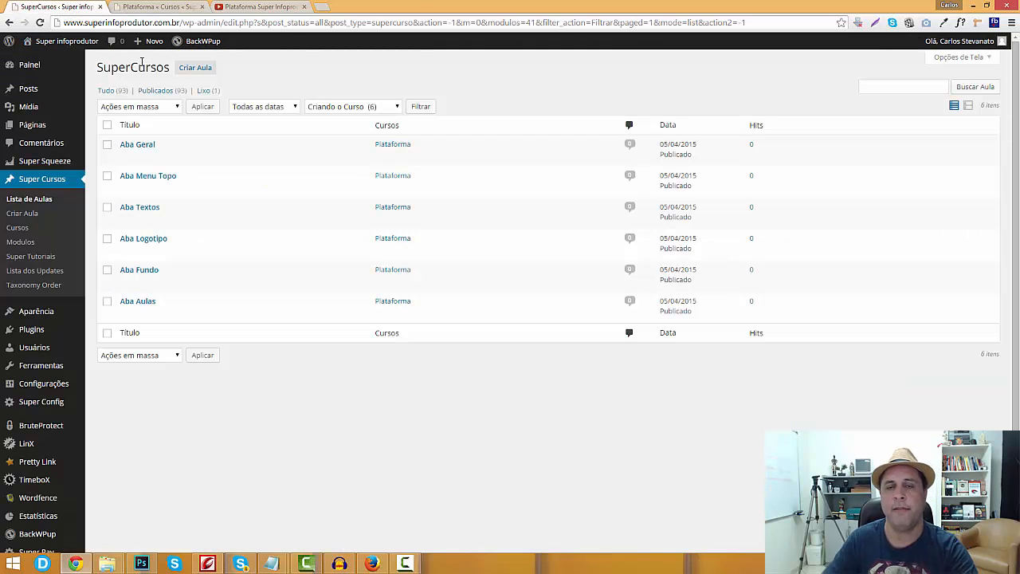